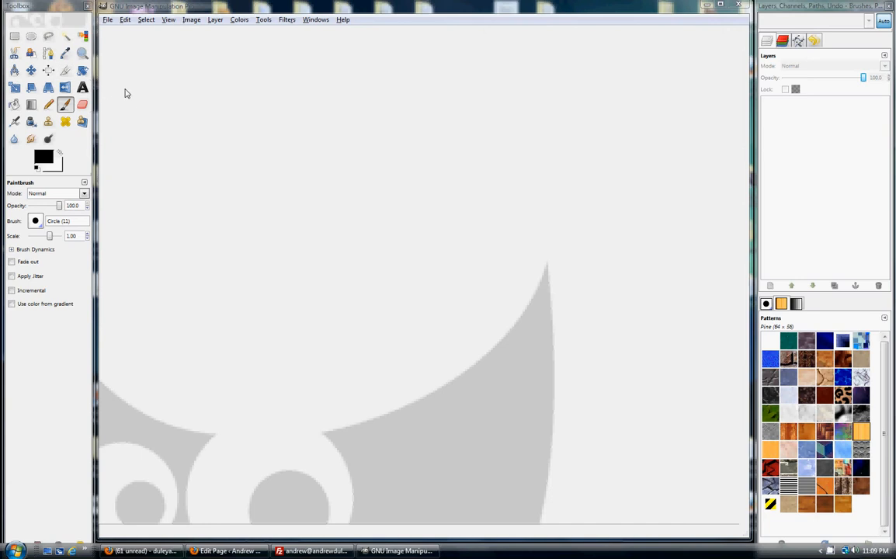
- Create a new 500 × 500 pixel RGB image filled with transparency
left_click(108, 20)
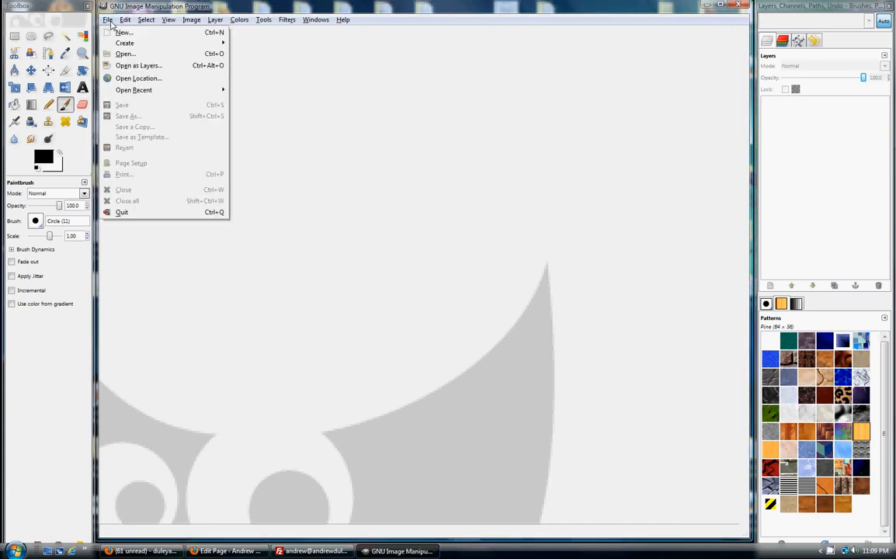
left_click(122, 33)
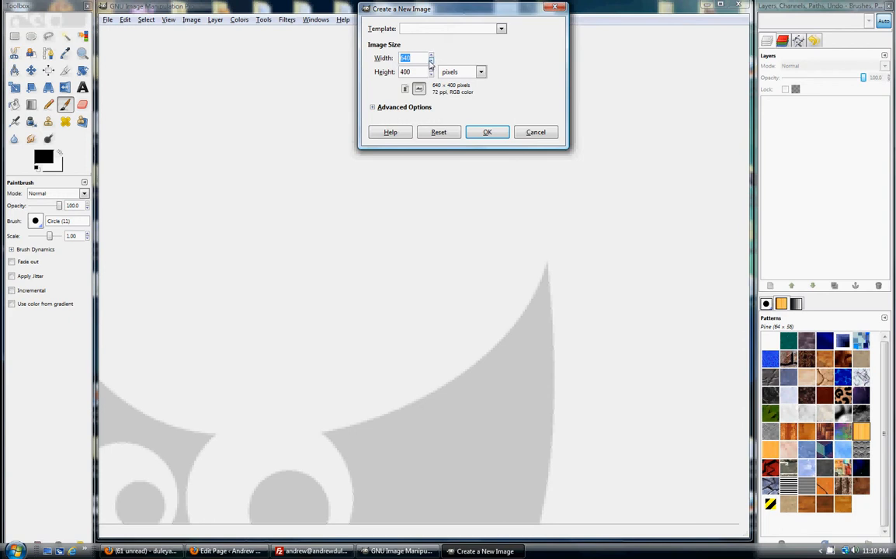
double_click(431, 62)
left_click_drag(433, 62, 432, 66)
left_click(431, 63)
type("50")
left_click(373, 108)
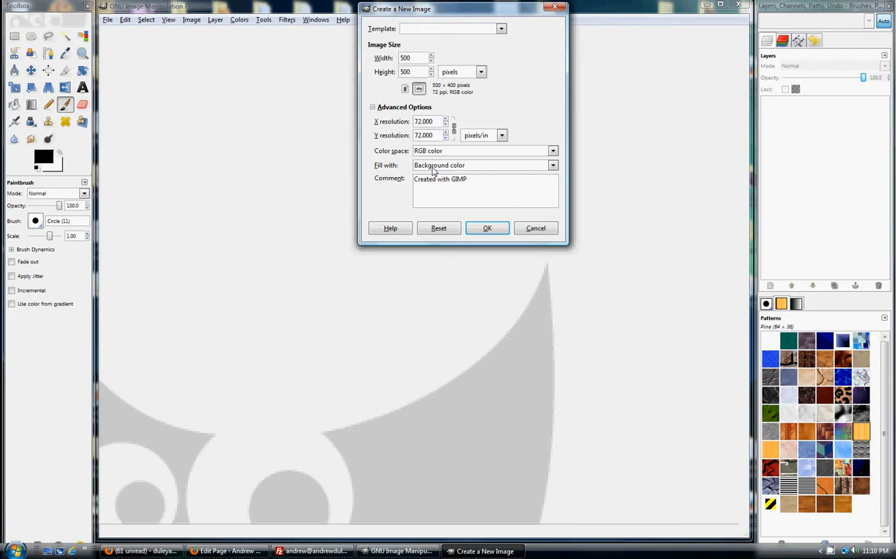
left_click(553, 166)
left_click(438, 215)
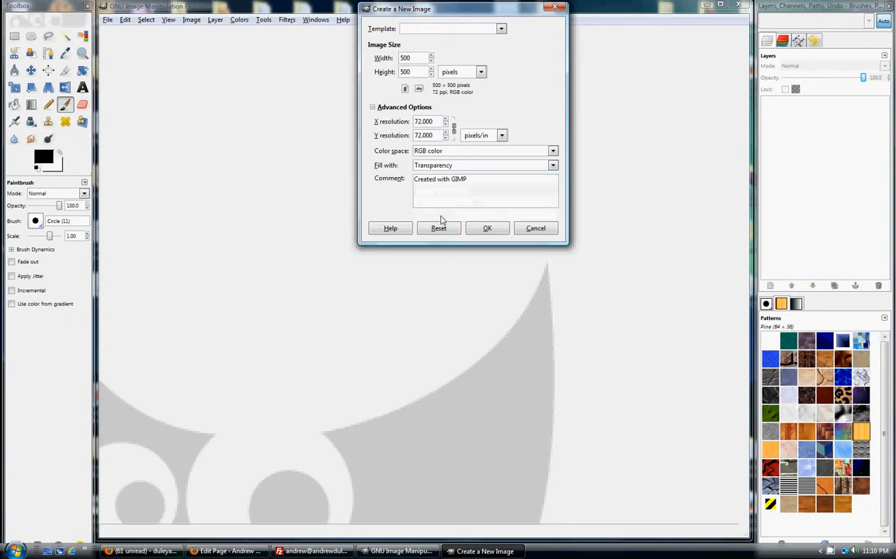
left_click(485, 227)
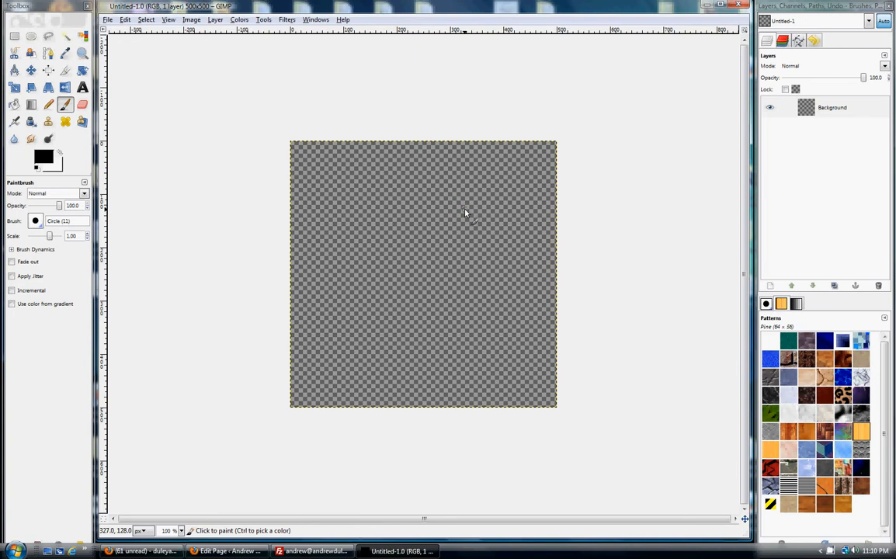
- Add the text "I like Pizza" in a text box about 285 × 195 px in the canvas's upper half, with centered justification
left_click(83, 88)
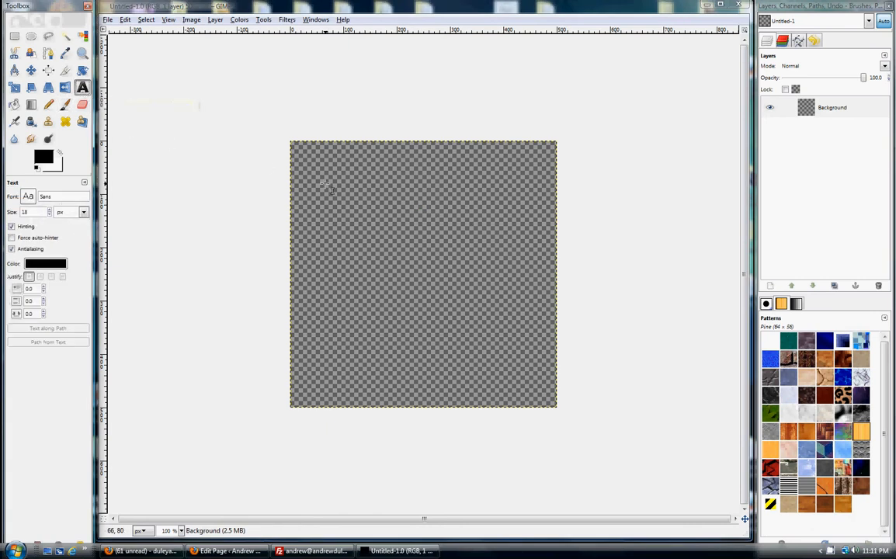
left_click_drag(325, 184, 477, 287)
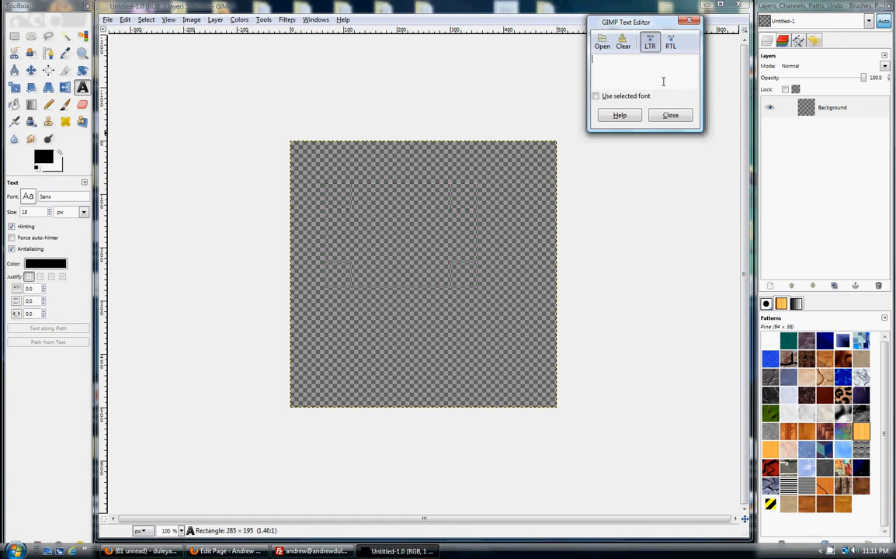
type("I like")
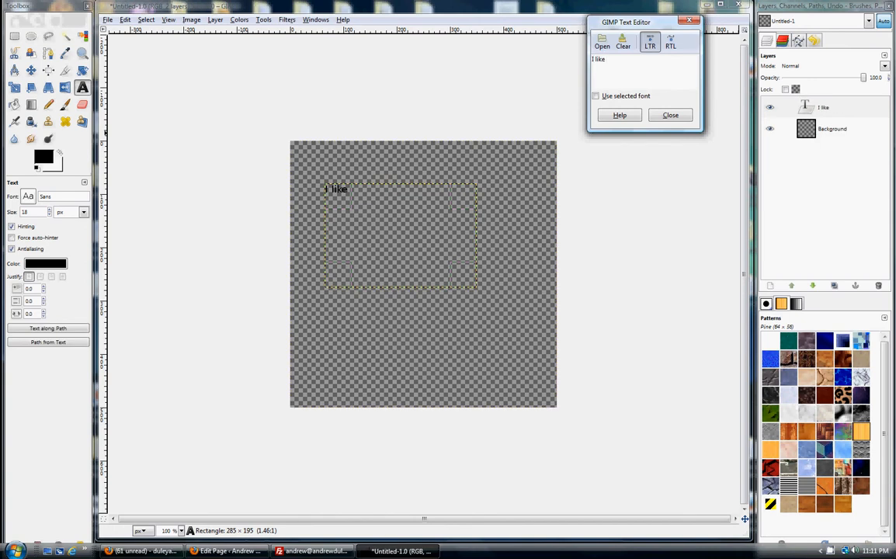
type(" Pizza")
left_click(39, 276)
left_click(51, 277)
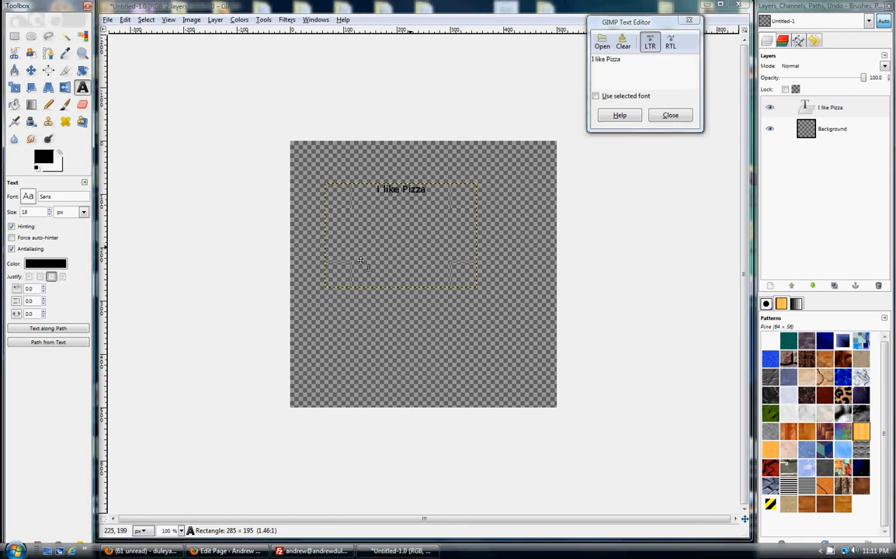
- Enlarge the "I like Pizza" text to 46 px and move its text box slightly to the right
scroll(38, 214, "up", 13)
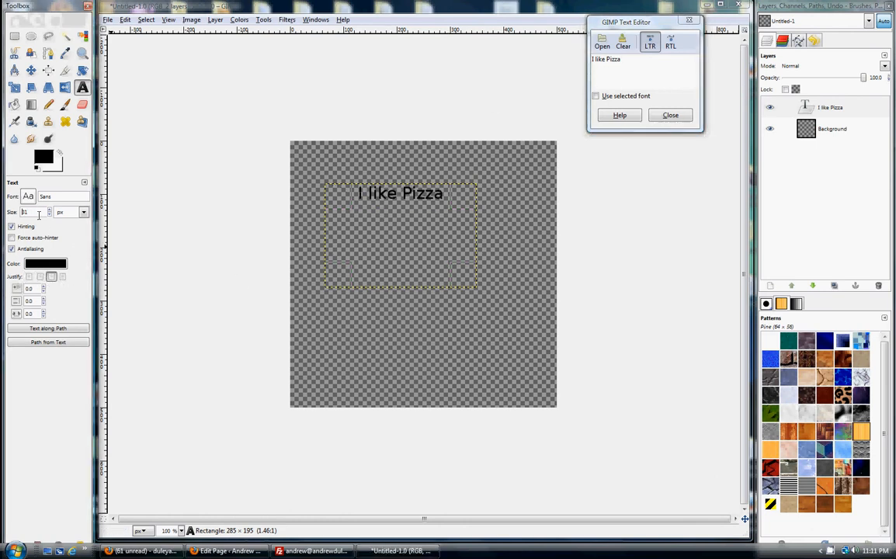
scroll(38, 214, "up", 15)
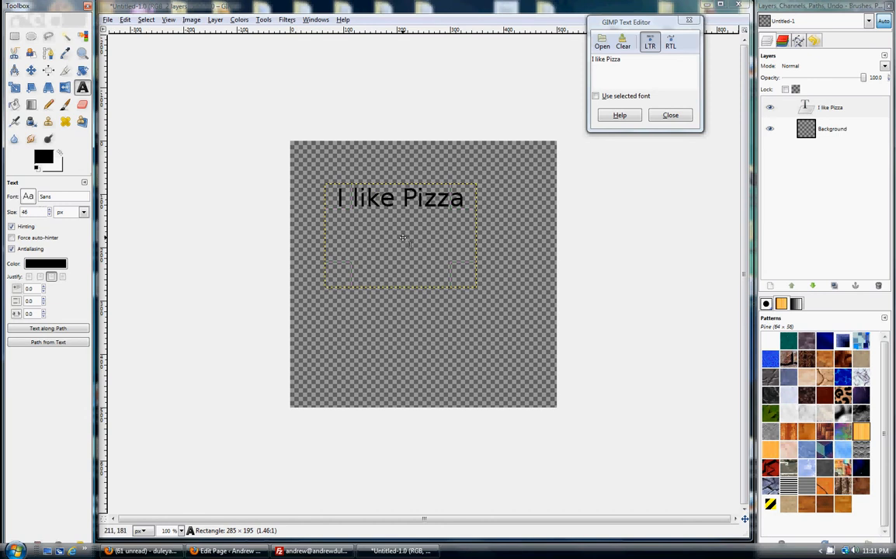
left_click_drag(414, 236, 429, 237)
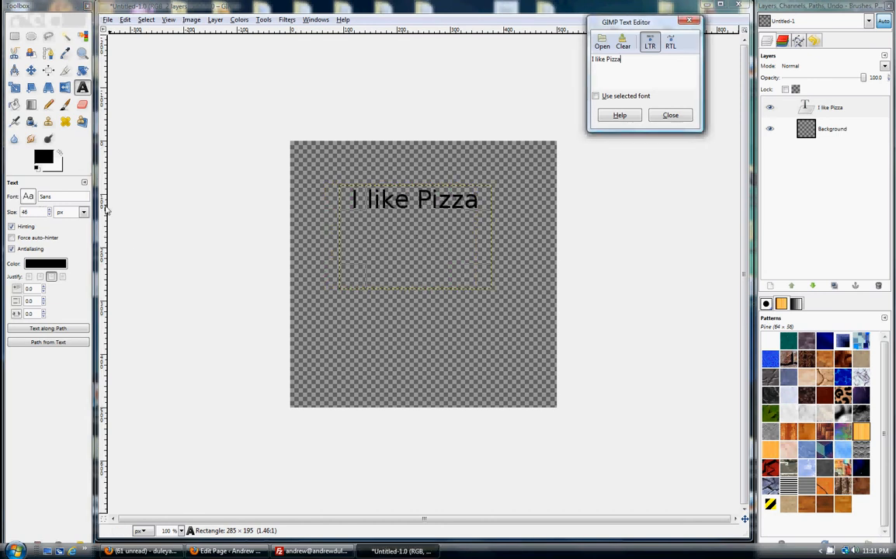
- Change the text color to green and close the text editor
left_click(46, 264)
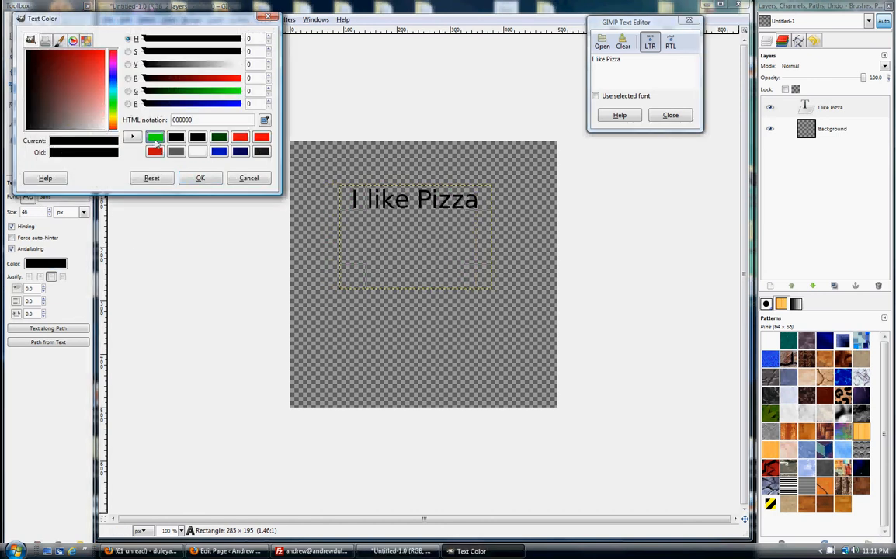
left_click(155, 138)
left_click(200, 178)
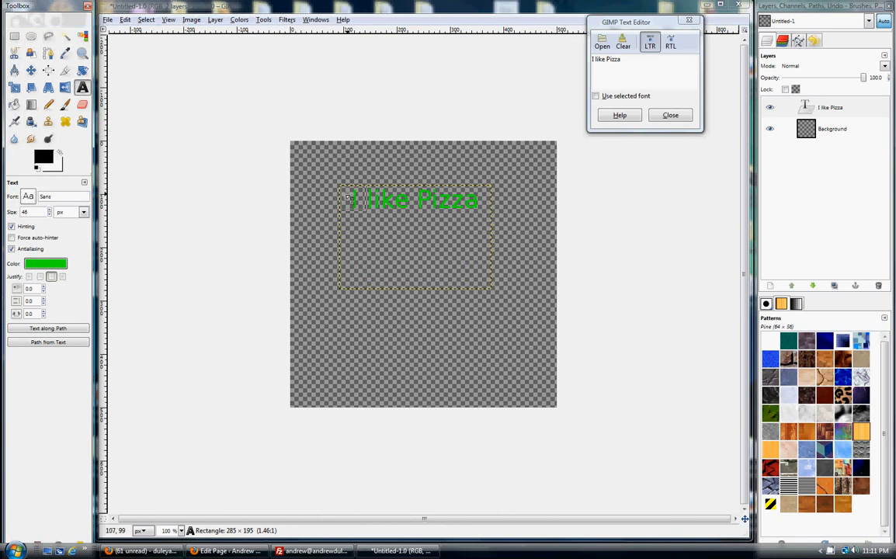
left_click(146, 19)
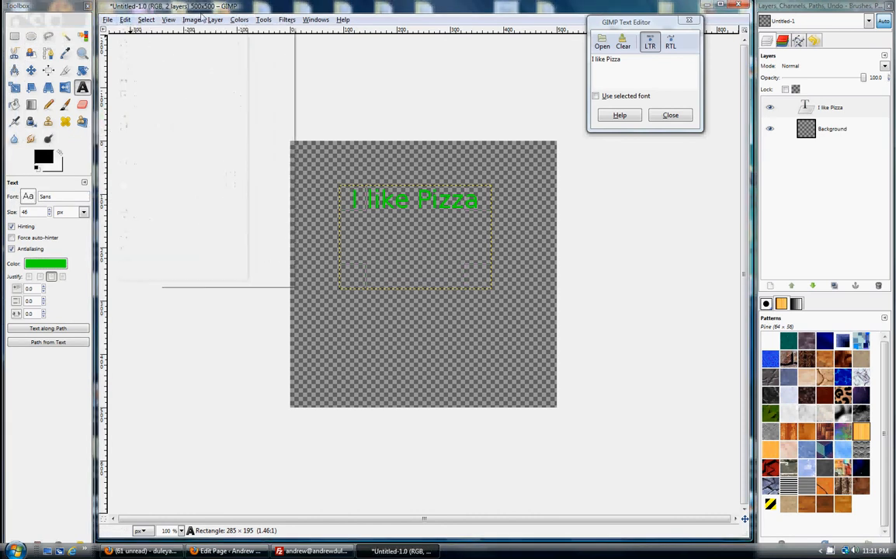
left_click(268, 5)
left_click(690, 21)
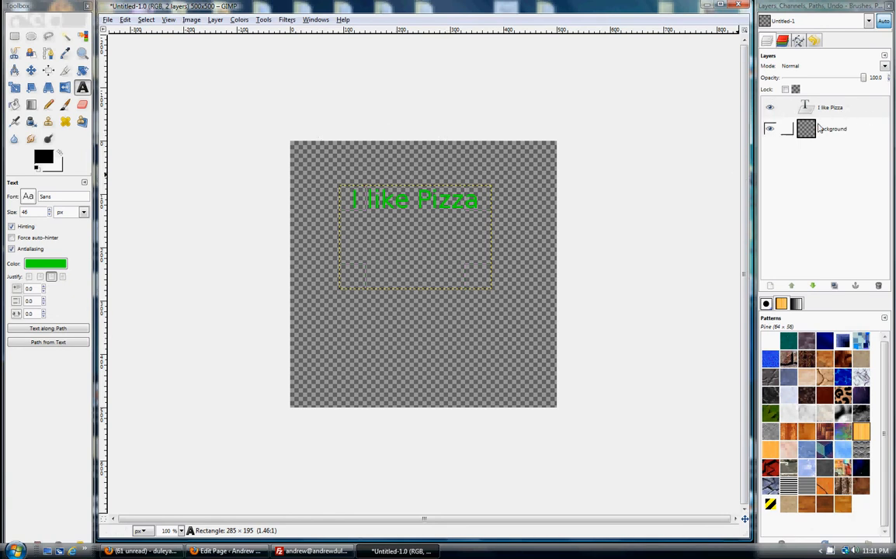
- Delete the "I like Pizza" text layer, leaving no text editor open
right_click(833, 113)
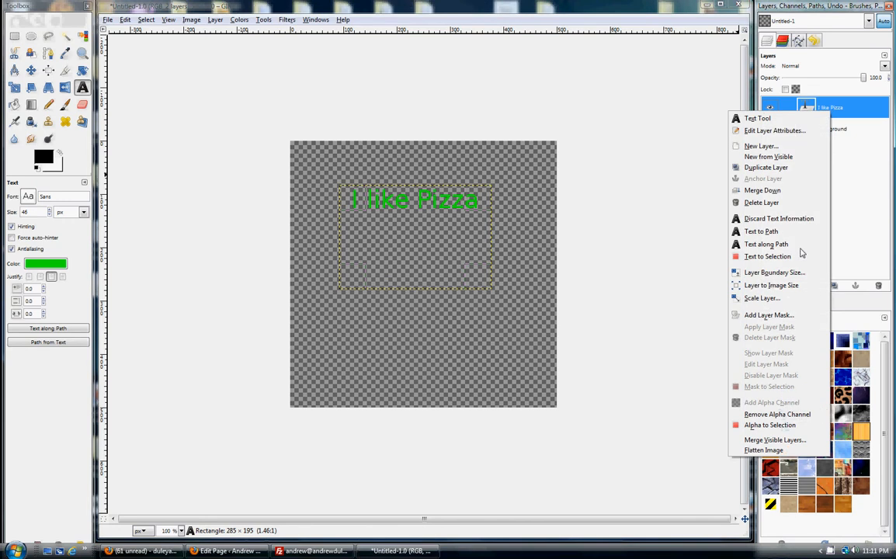
left_click(769, 204)
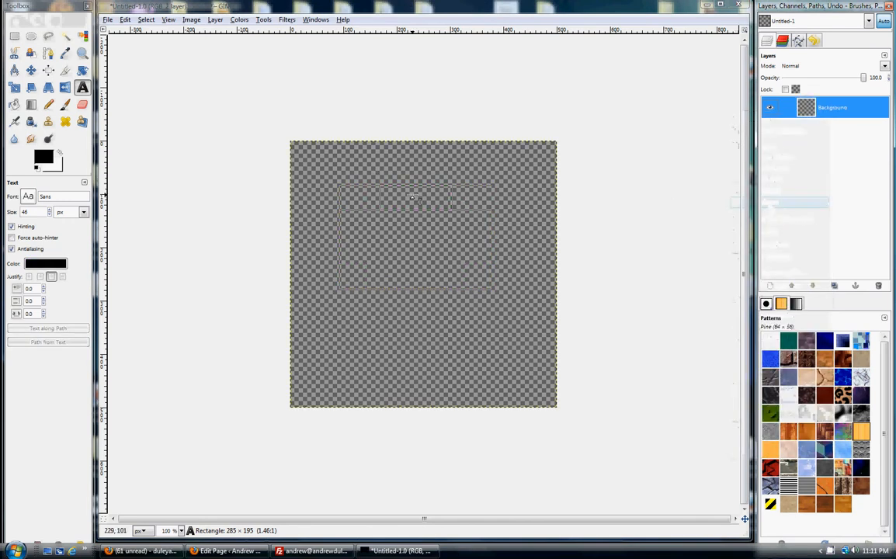
left_click(199, 129)
left_click(668, 115)
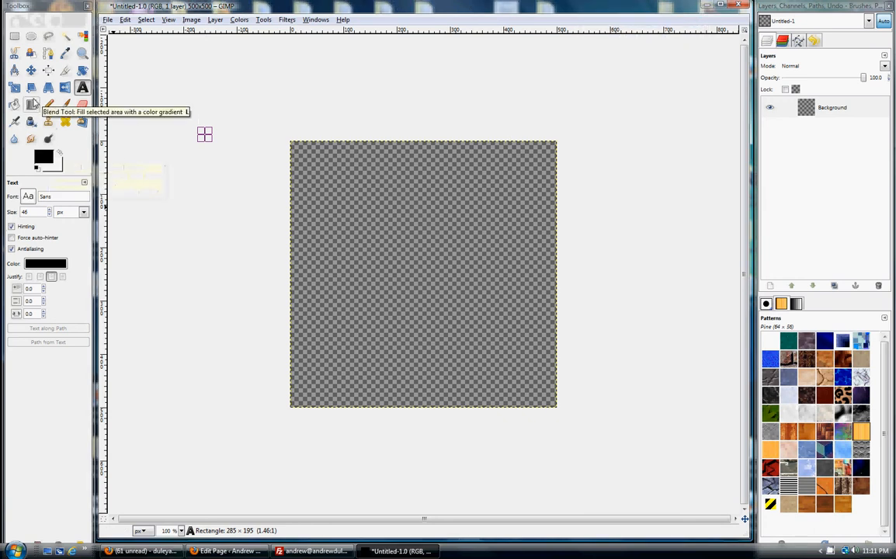
- Activate the Blend tool with green (07e300) as the foreground color and blue (0015c3) as the background color
left_click(31, 105)
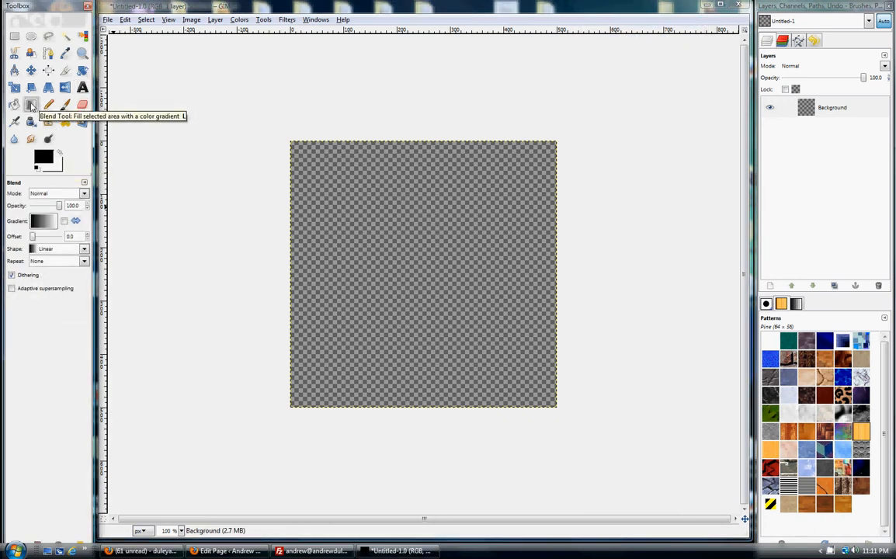
left_click(46, 156)
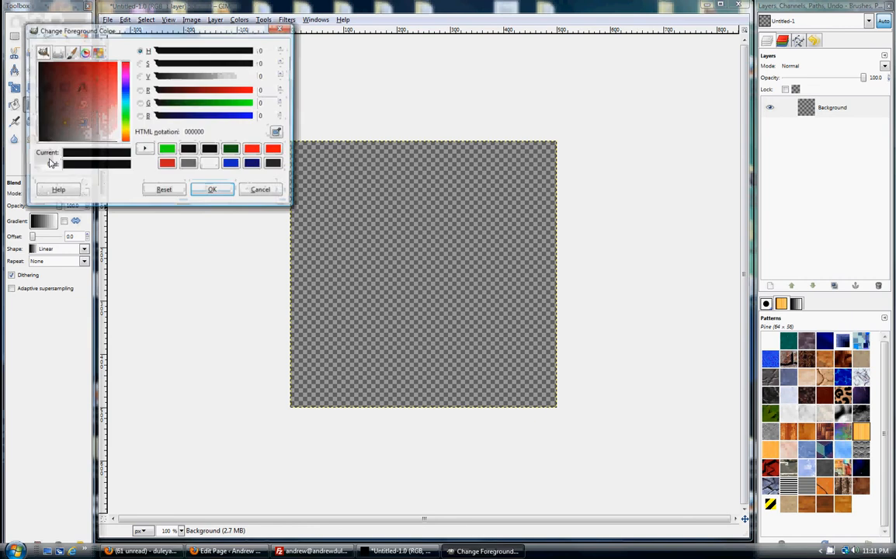
left_click(167, 149)
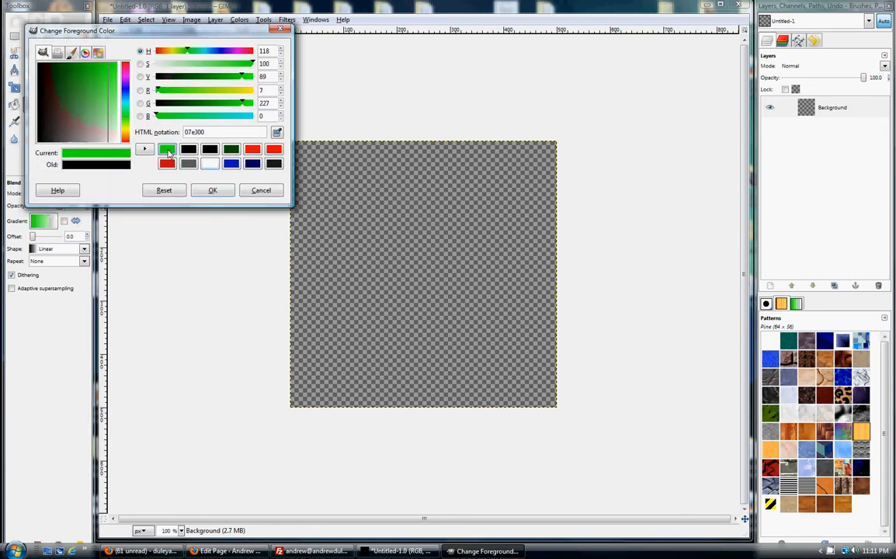
left_click(213, 190)
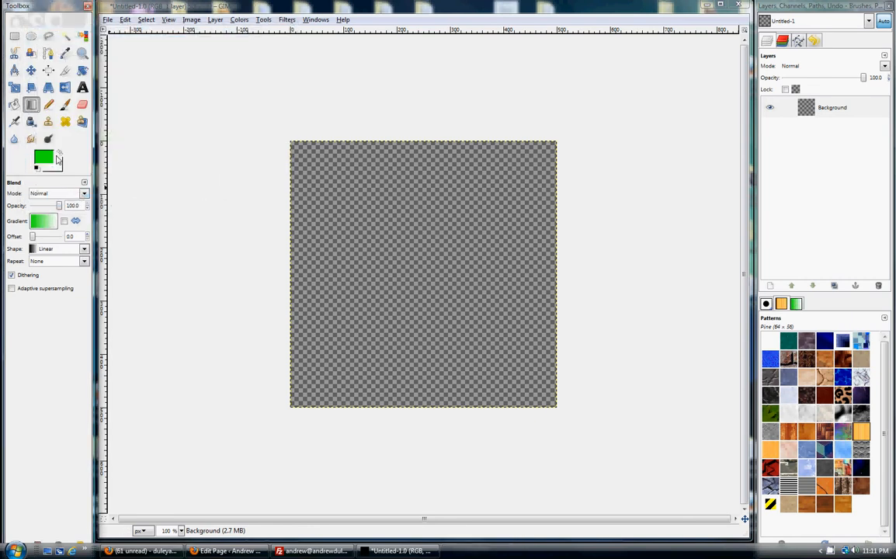
left_click(55, 167)
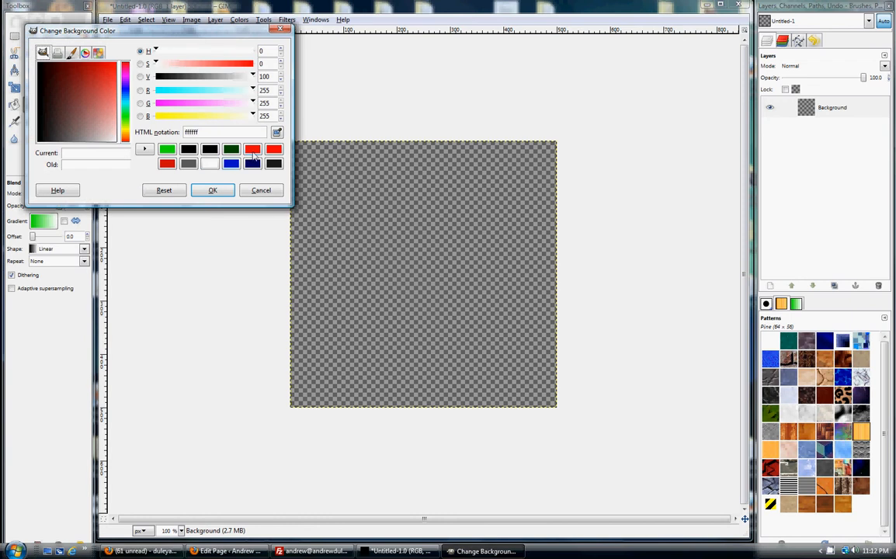
left_click(231, 163)
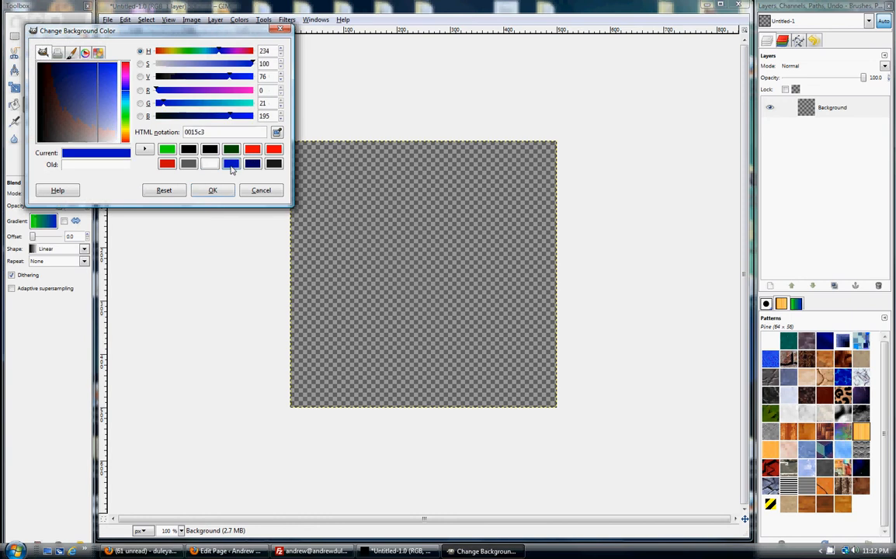
left_click(196, 190)
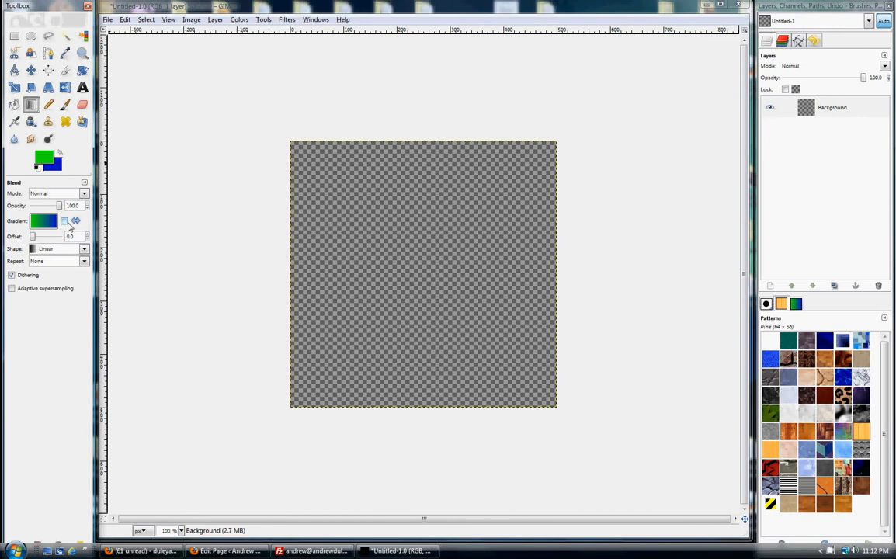
- Toggle the gradient reversal on and off, and blend green to blue diagonally from the canvas's upper-left corner to its lower-right corner
left_click(65, 223)
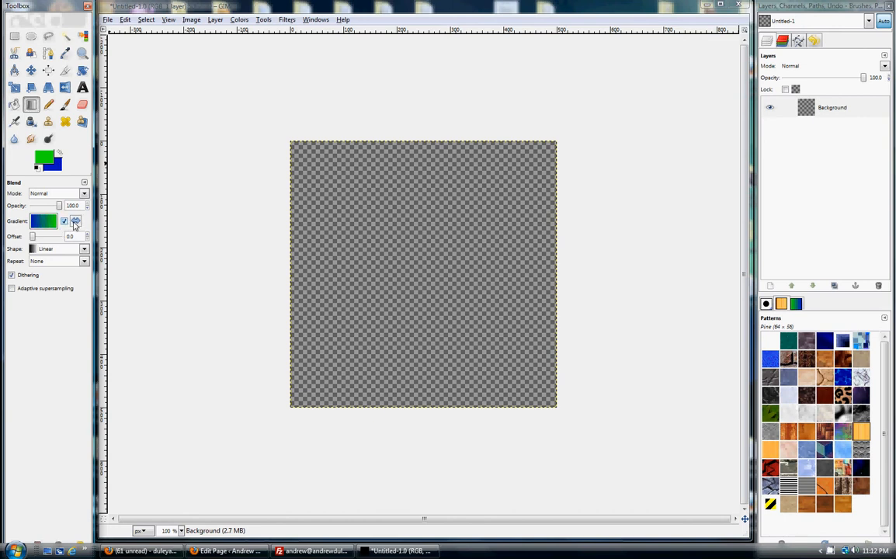
left_click(73, 221)
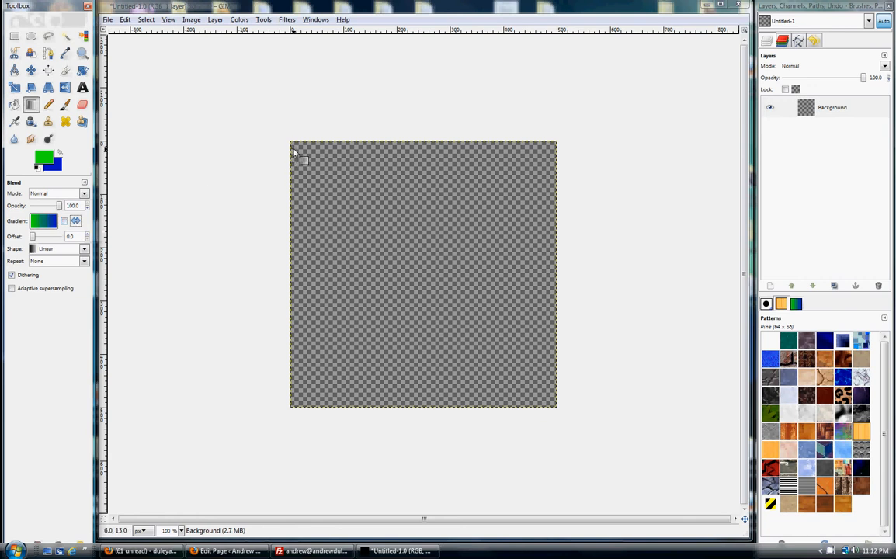
left_click_drag(293, 143, 555, 412)
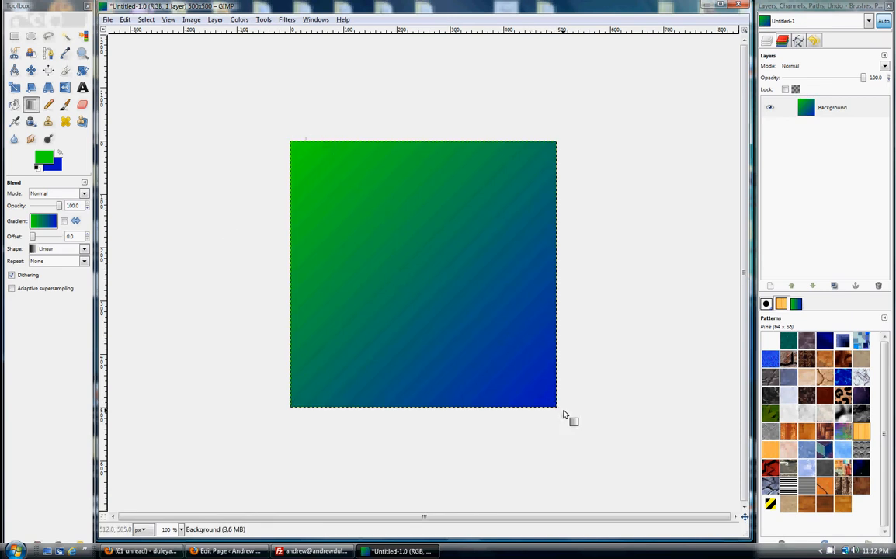
- Undo the gradient blend, redo it, and undo it again
left_click(125, 20)
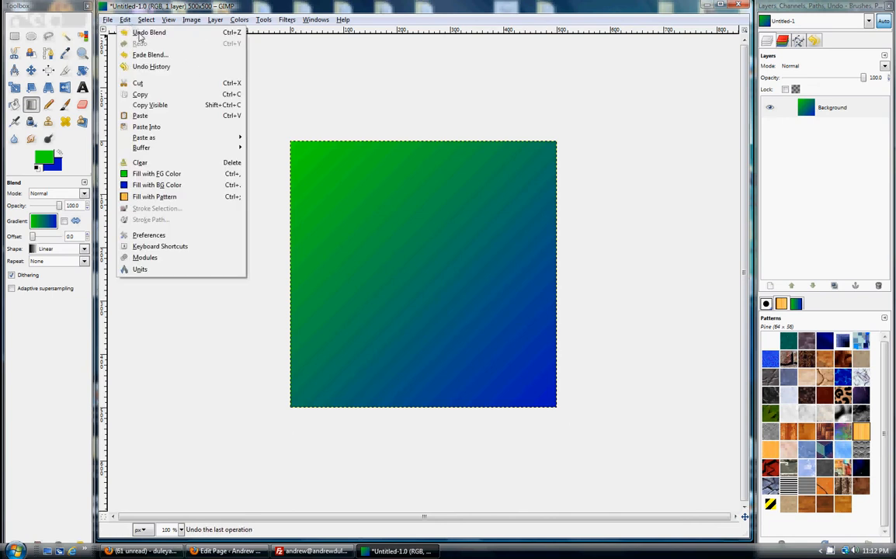
left_click(144, 32)
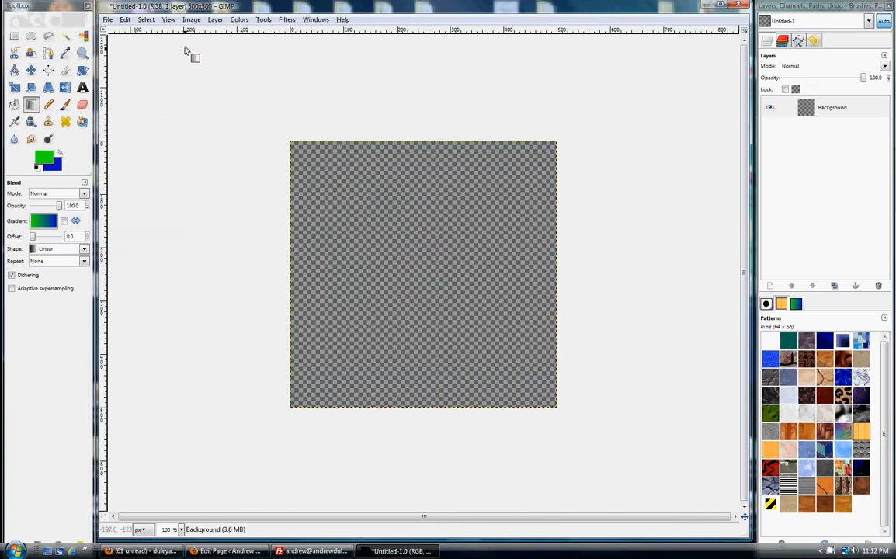
left_click(126, 21)
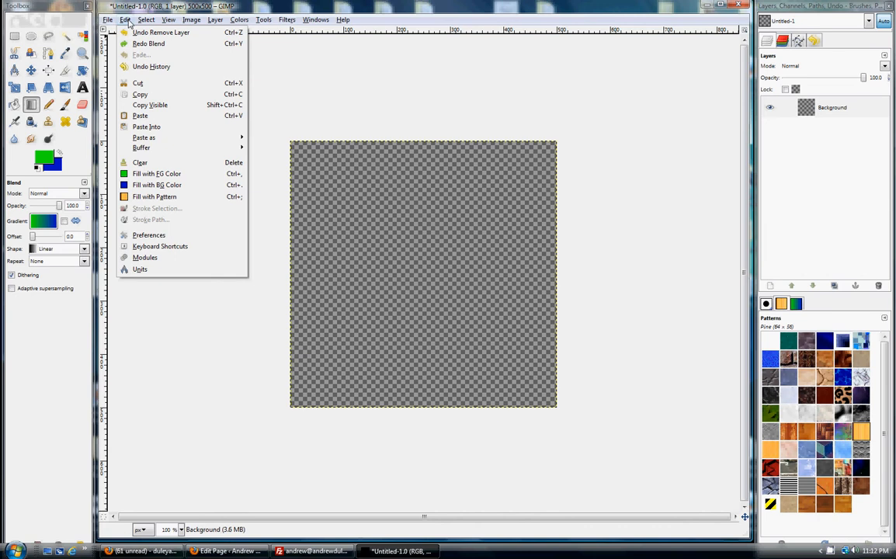
left_click(138, 43)
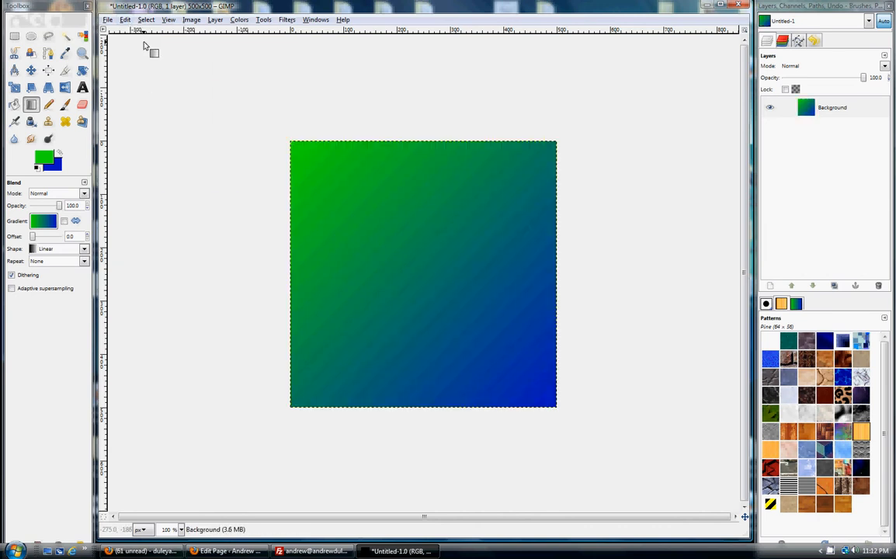
left_click(126, 23)
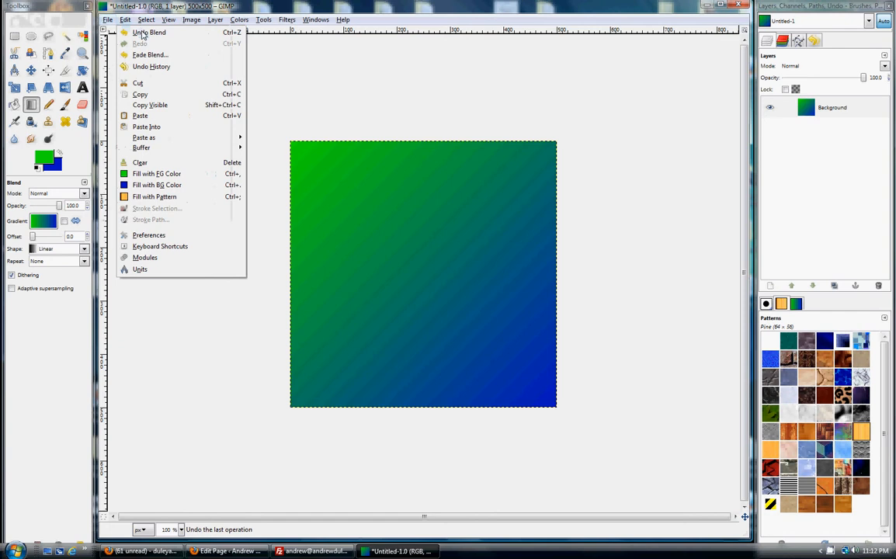
left_click(141, 34)
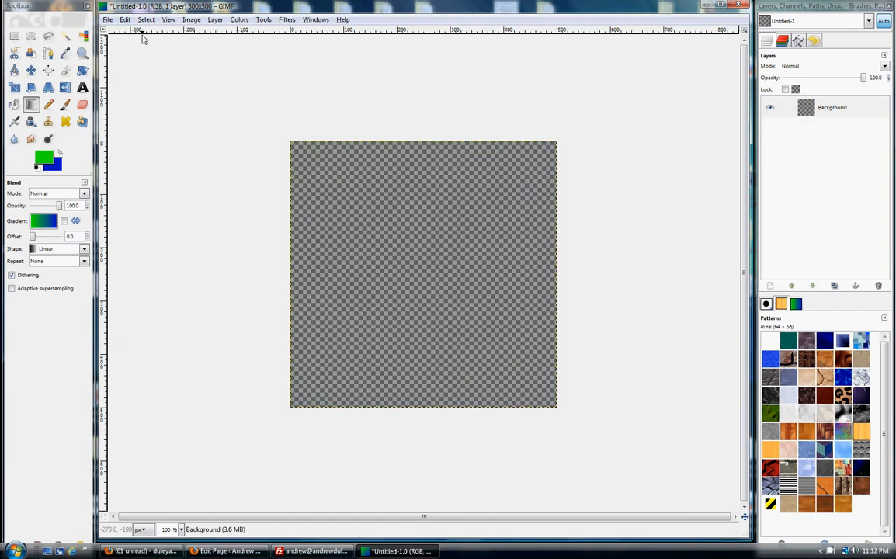
- Set the foreground color to muted blue 7e86c3 and blend it into the blue background color diagonally from the canvas's upper-left to lower-right corner
left_click(45, 158)
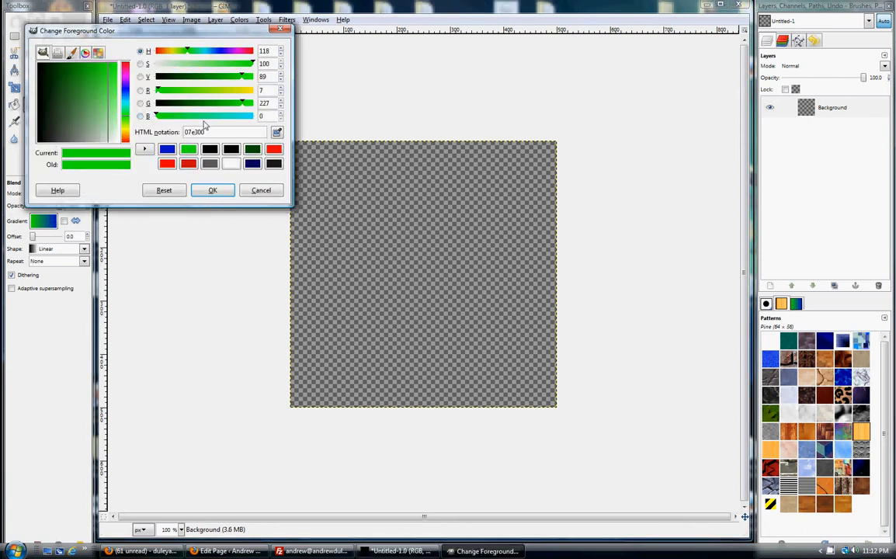
left_click(166, 149)
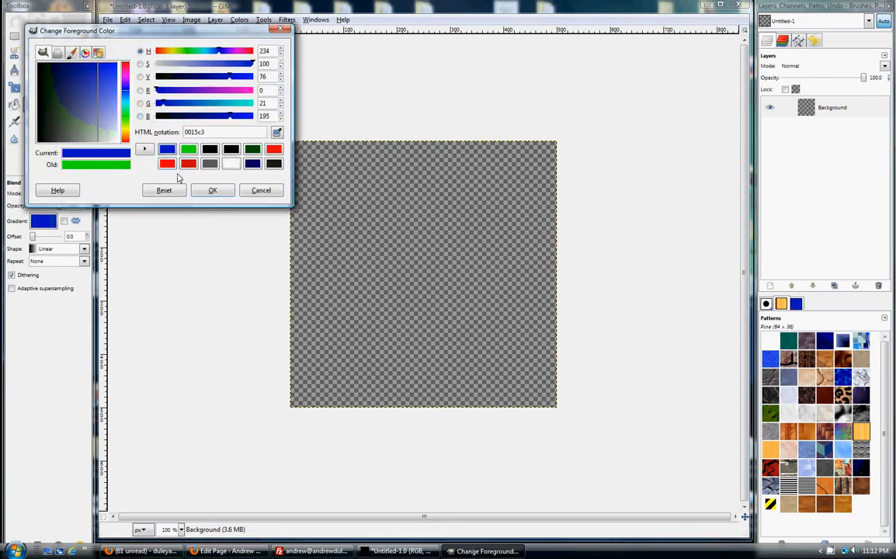
left_click(193, 68)
left_click(213, 191)
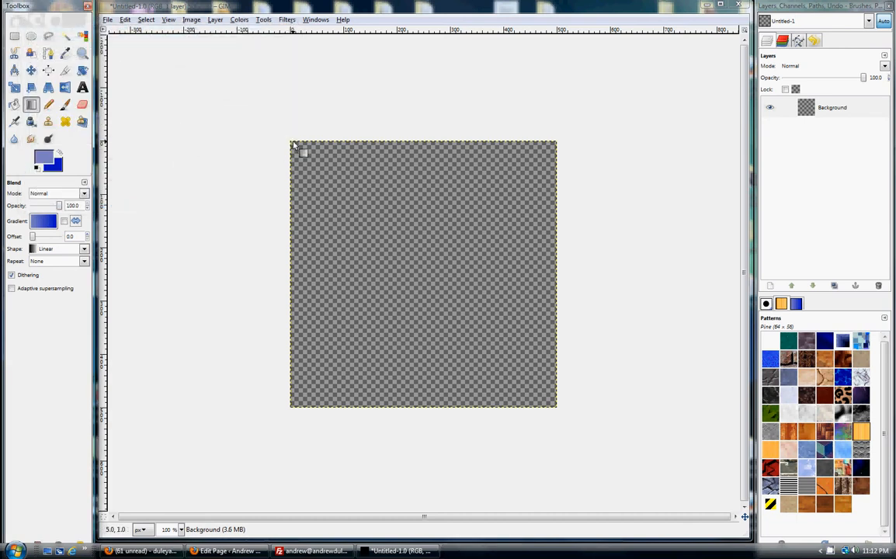
left_click_drag(291, 142, 554, 404)
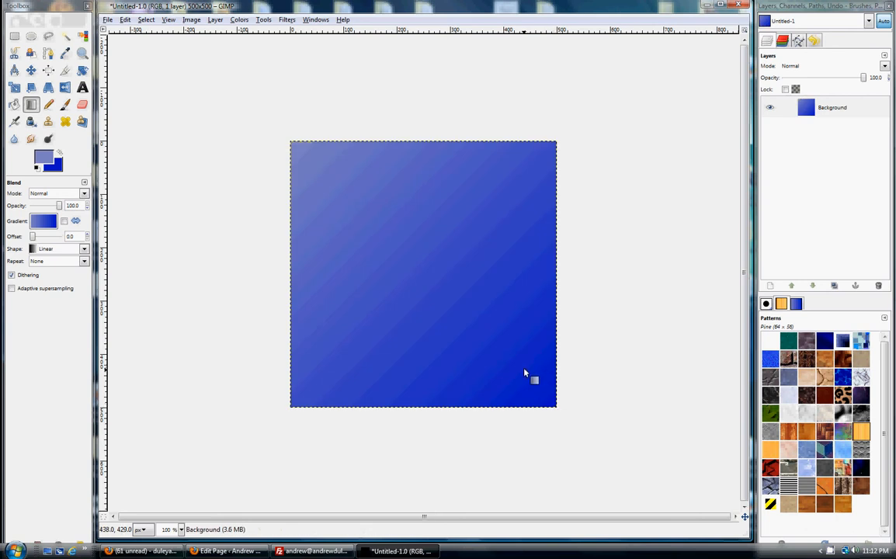
- Add the text "I Love Pizza!" in a frame of about 499 × 500 px covering the whole canvas, leaving no text editor open
left_click(82, 87)
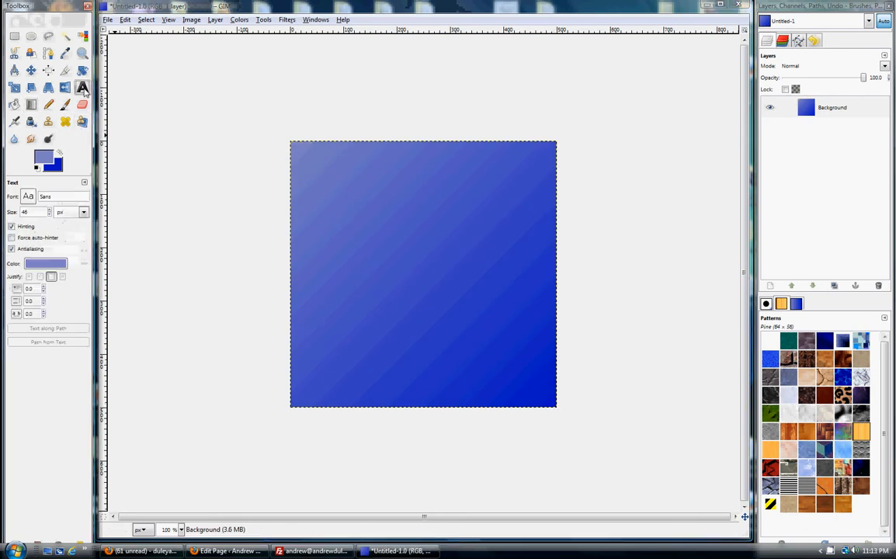
left_click(293, 142)
left_click_drag(312, 161, 555, 401)
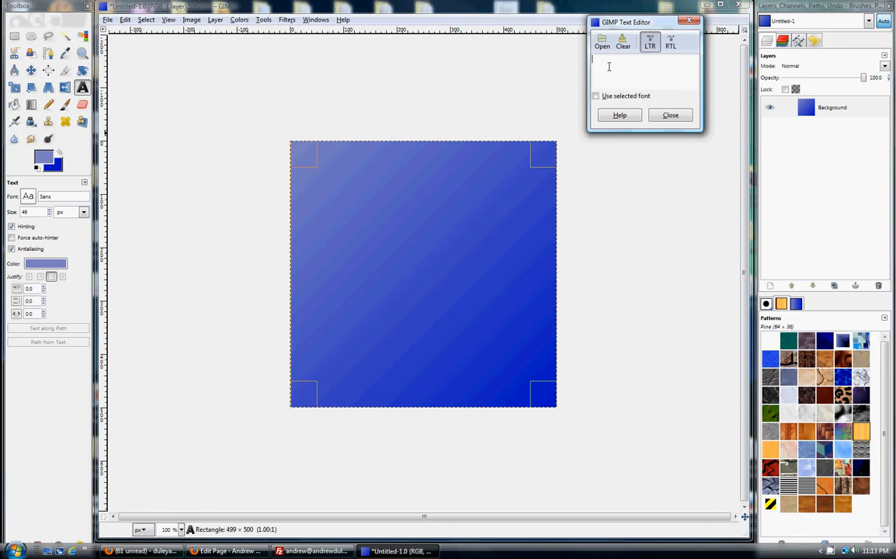
type("I")
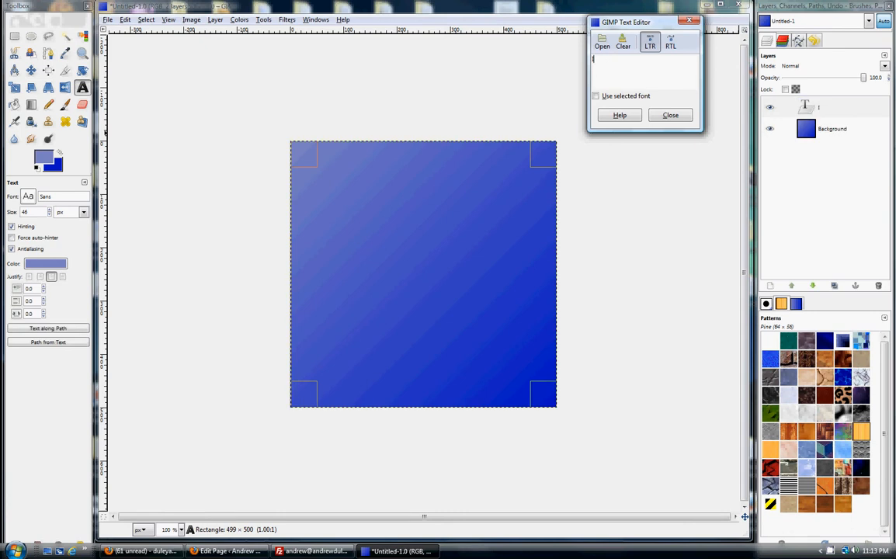
type(" Love Pizza")
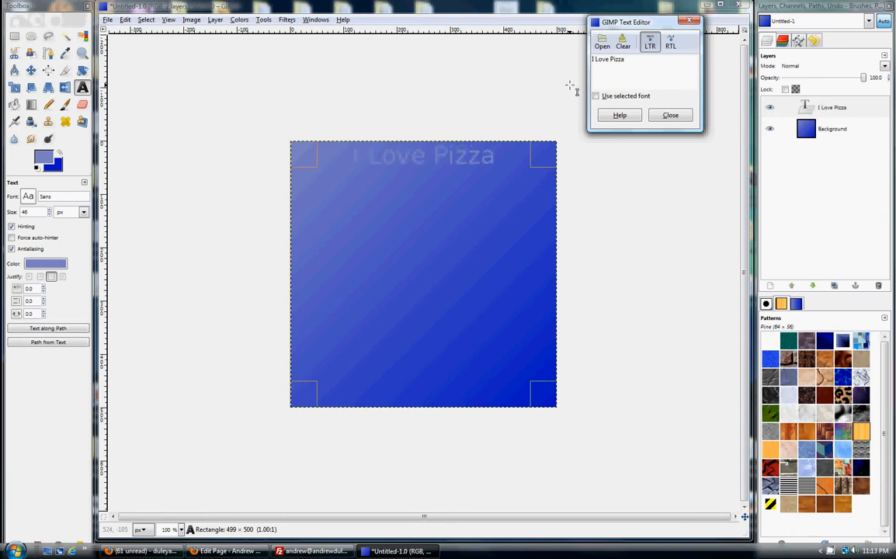
type("!")
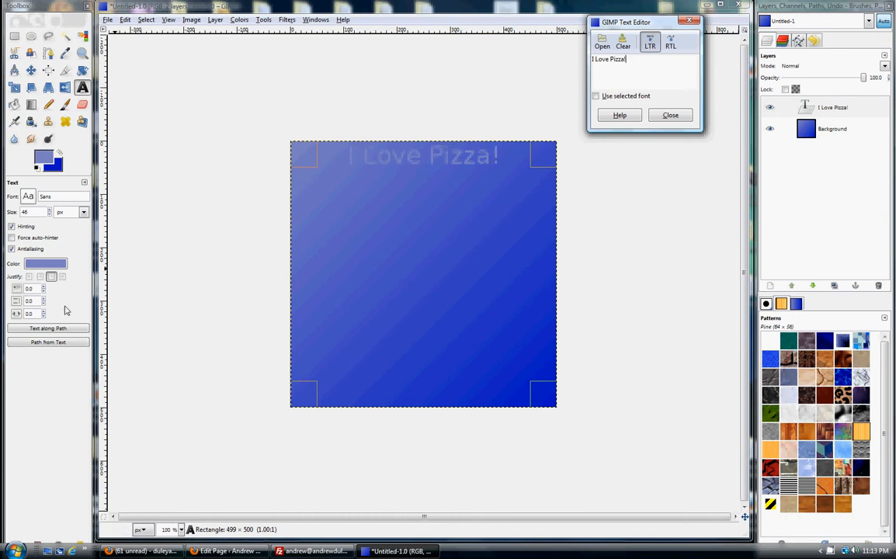
left_click(670, 115)
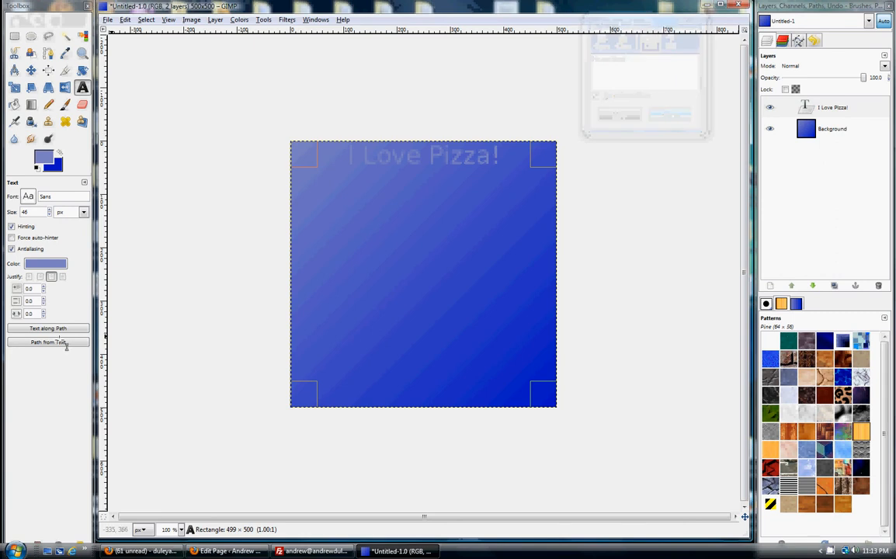
- Set the color of the "I Love Pizza!" text to red (fd0000)
left_click(50, 265)
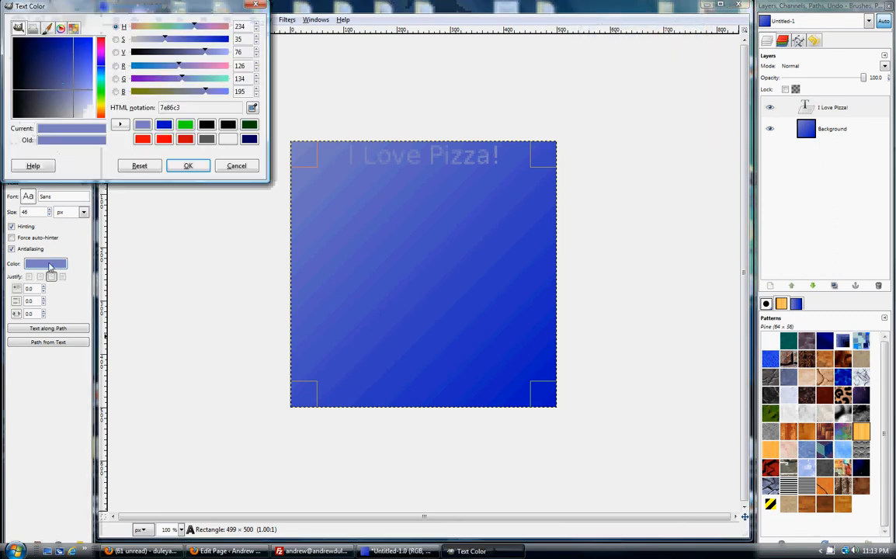
left_click(420, 156)
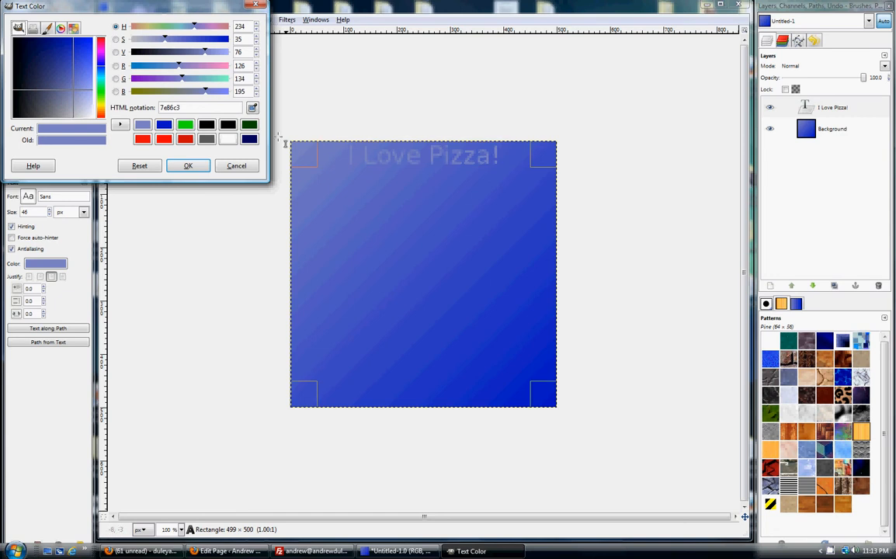
left_click(163, 139)
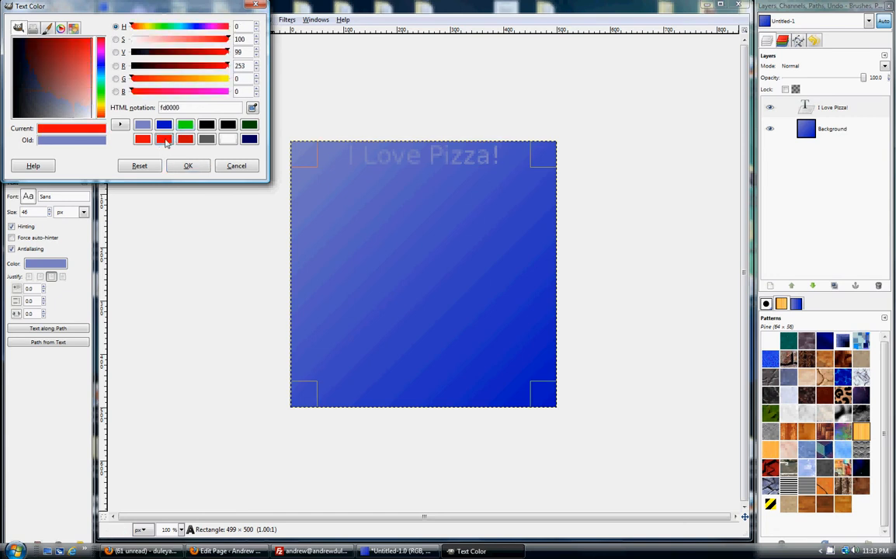
left_click(188, 167)
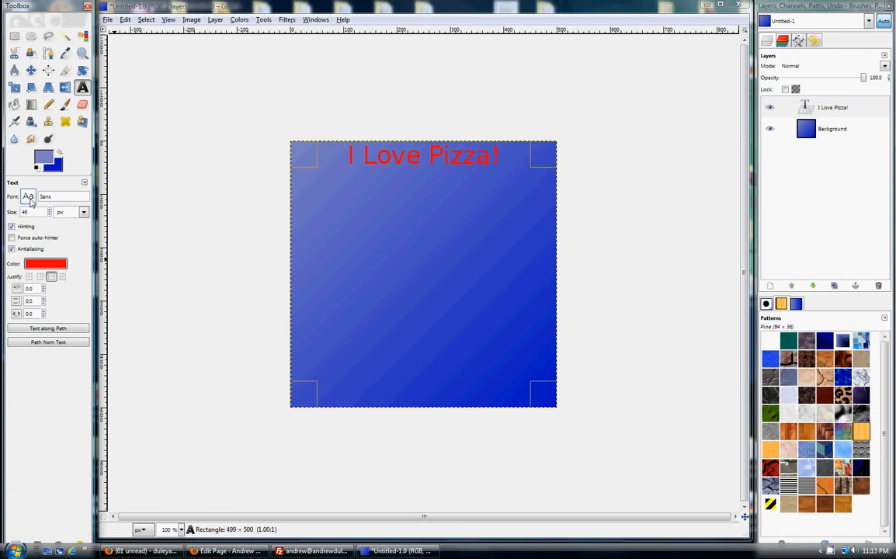
- Set the font of the "I Love Pizza!" text to Georgia Bold and its size to 50 px
left_click(28, 197)
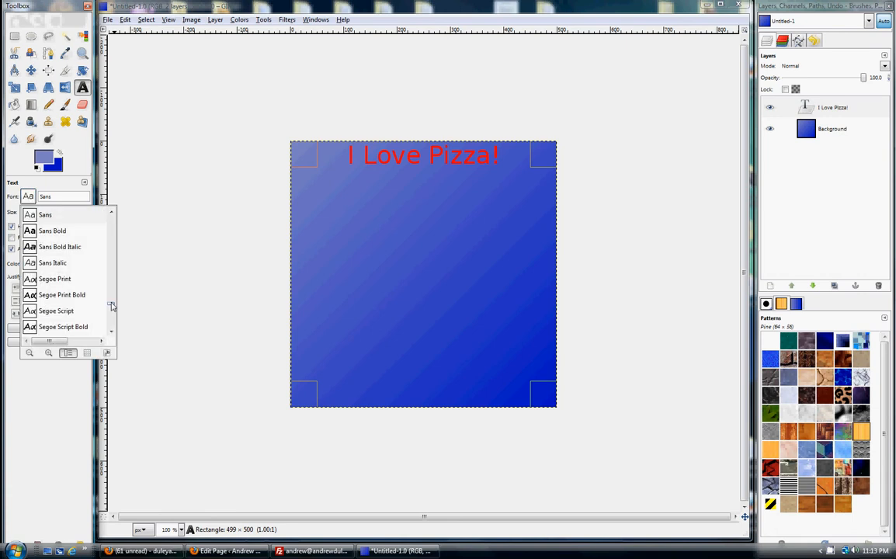
left_click_drag(112, 303, 112, 328)
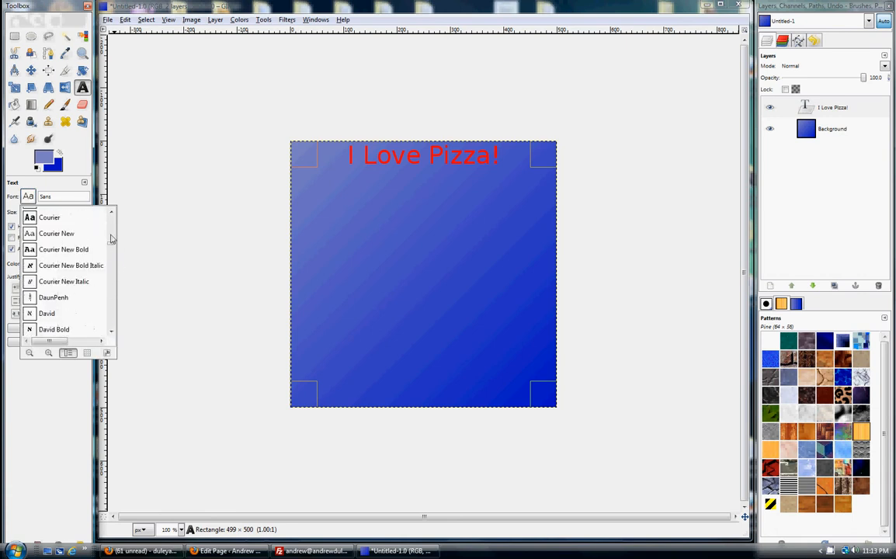
left_click_drag(110, 249, 111, 269)
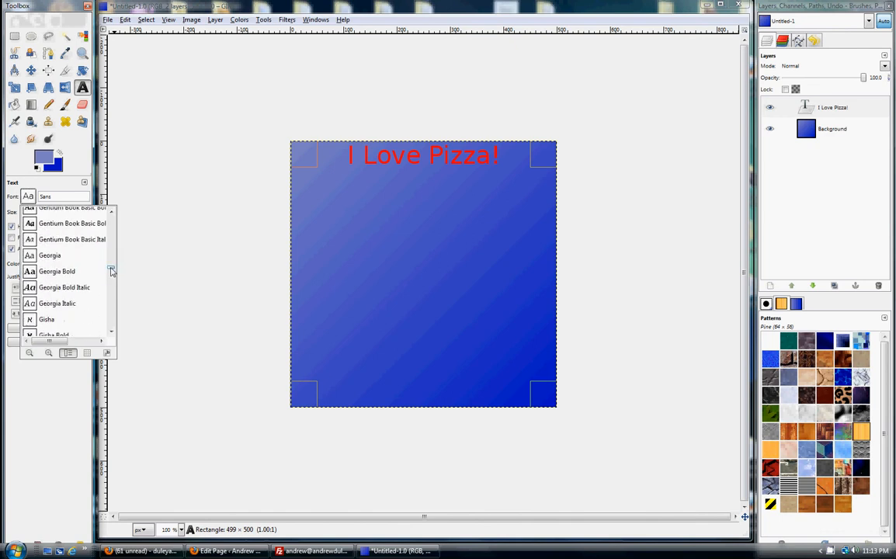
left_click(35, 257)
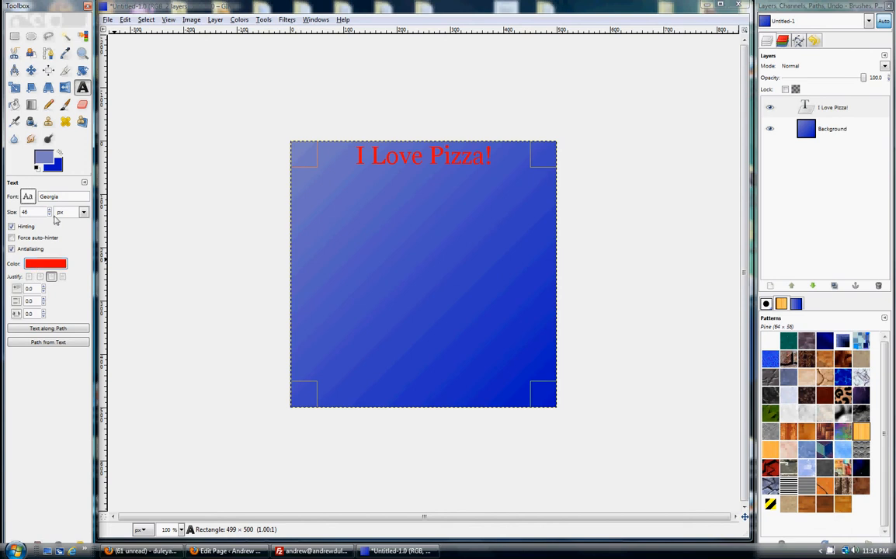
left_click(28, 198)
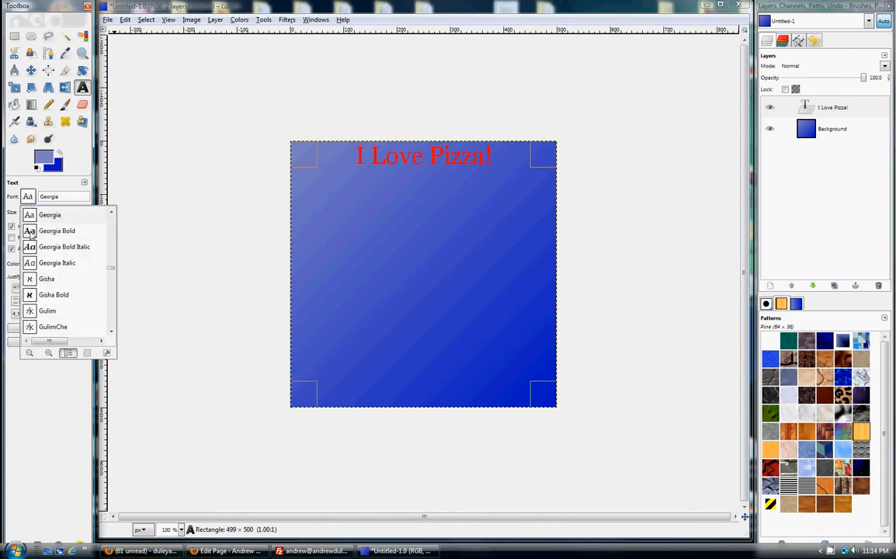
left_click(36, 233)
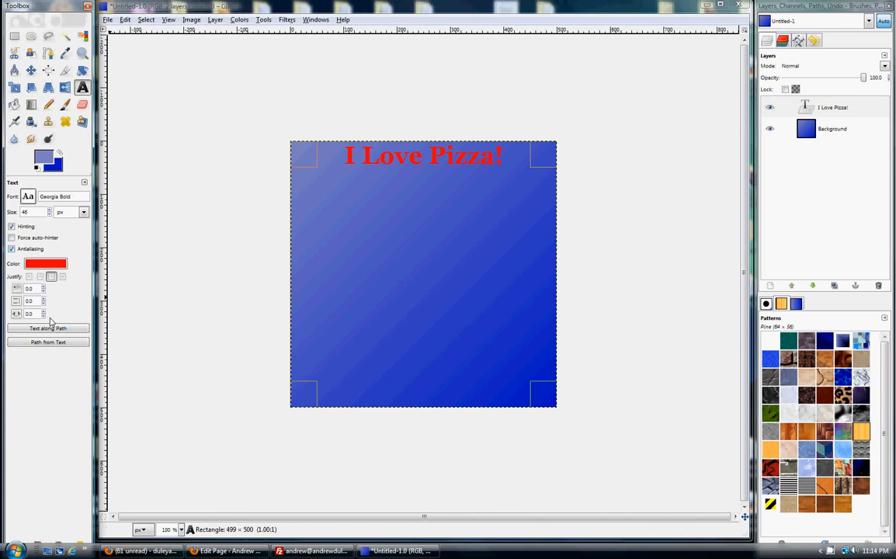
scroll(31, 212, "up", 4)
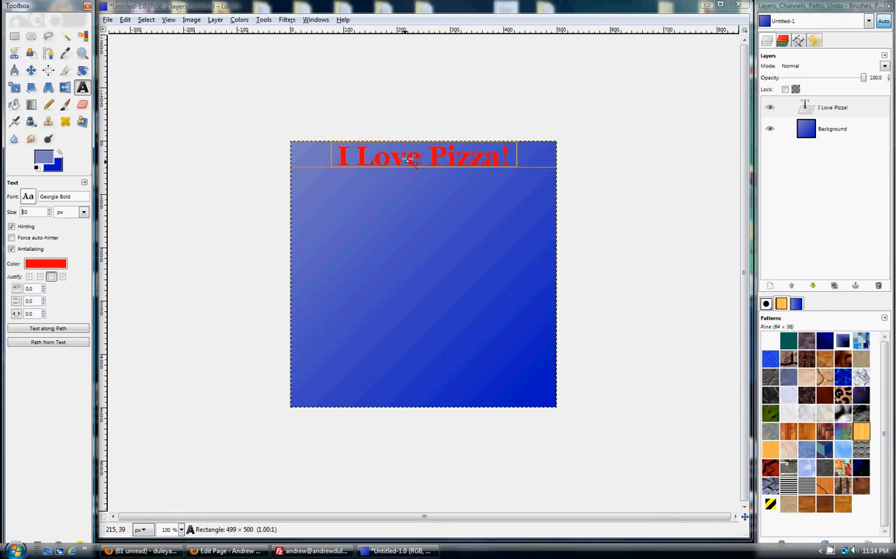
- Move the text to the middle of the canvas with its frame sized about 499 × 126 px, leaving the text editor closed
left_click_drag(418, 158, 417, 232)
left_click_drag(416, 360, 525, 247)
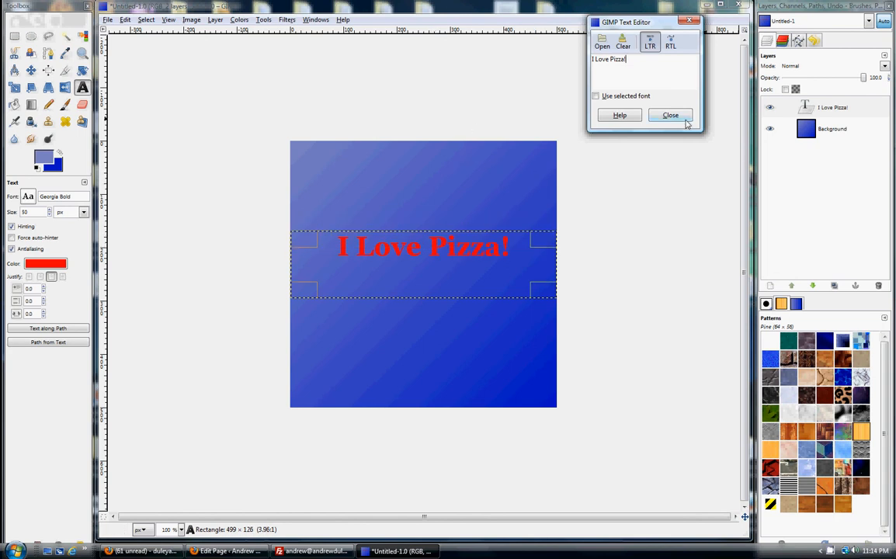
left_click(682, 118)
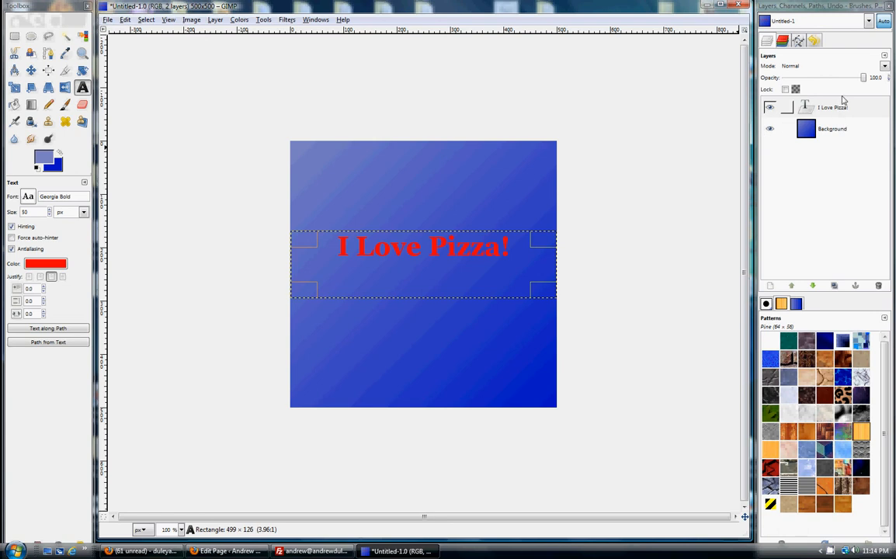
- Create a transparent 500 × 500 px layer named "New Layer" above the "I Love Pizza!" layer
left_click(830, 108)
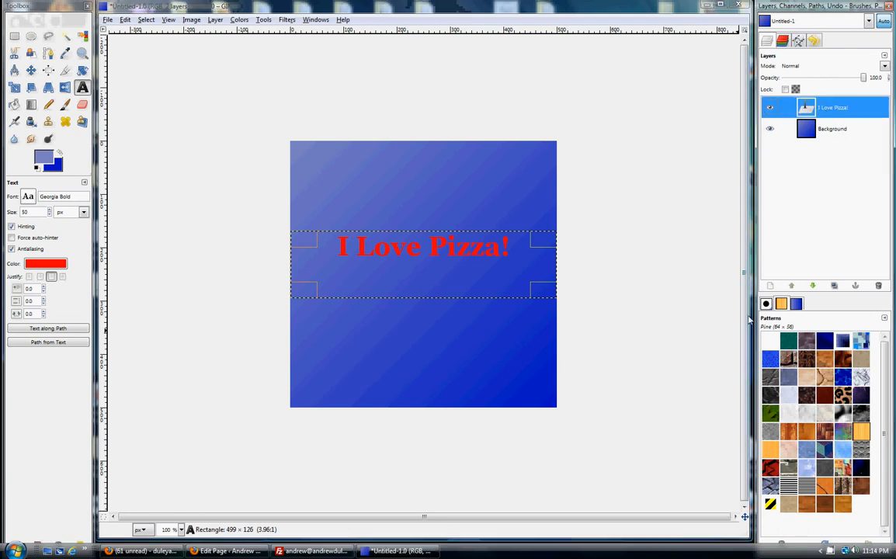
left_click(770, 287)
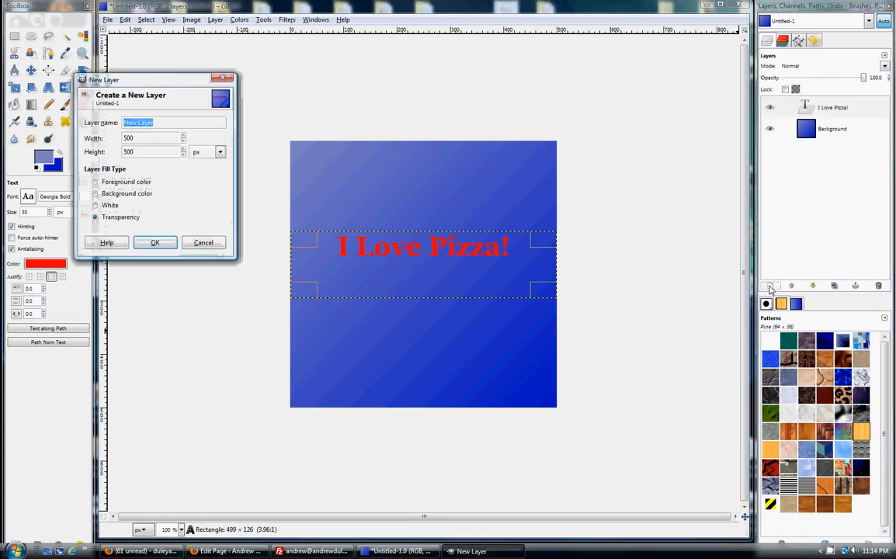
left_click(158, 243)
- Hide the text and Background layers, and fill the new layer with the Rain pattern
left_click(770, 129)
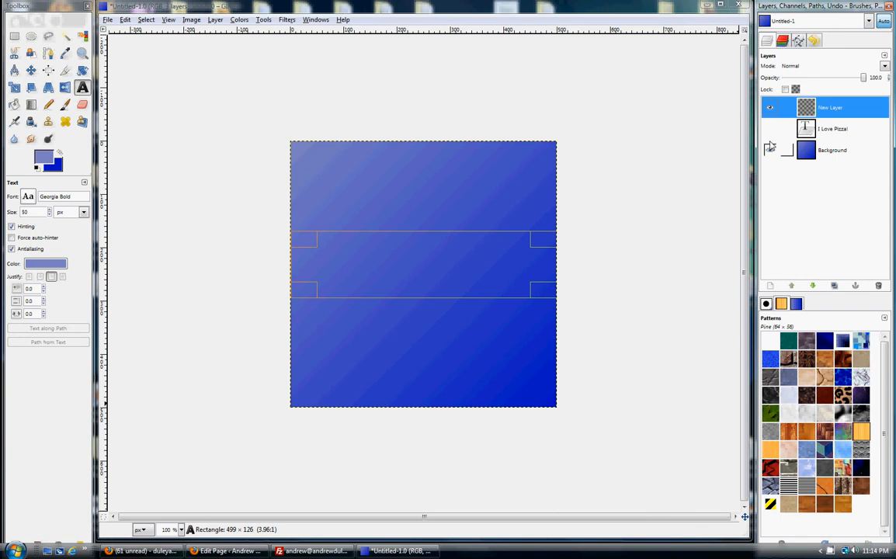
left_click(770, 150)
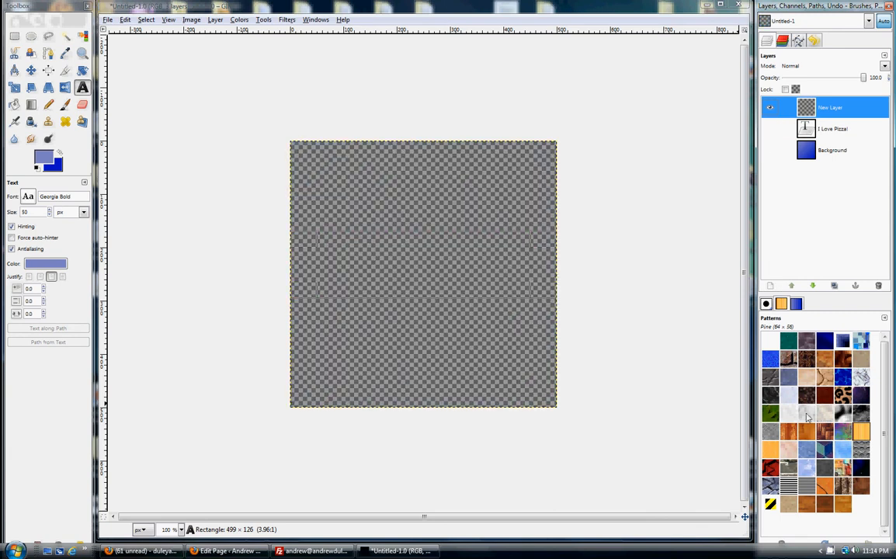
left_click_drag(844, 455, 383, 265)
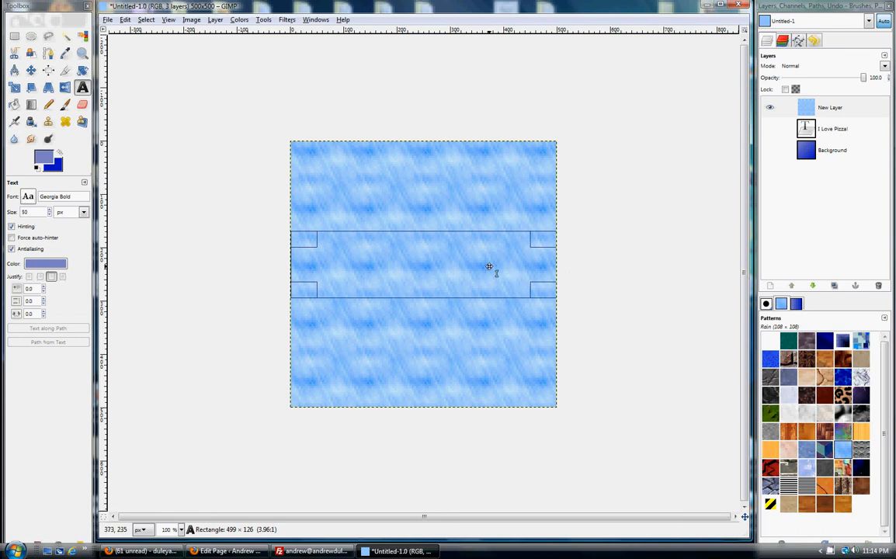
- Show the text and Background layers again, and lower the rain-patterned layer's opacity to 50
left_click(771, 128)
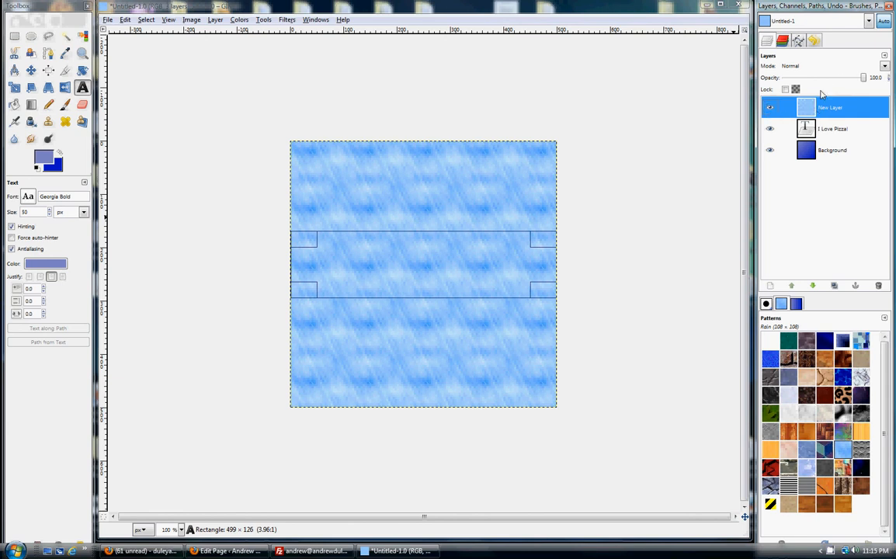
left_click_drag(824, 78, 806, 81)
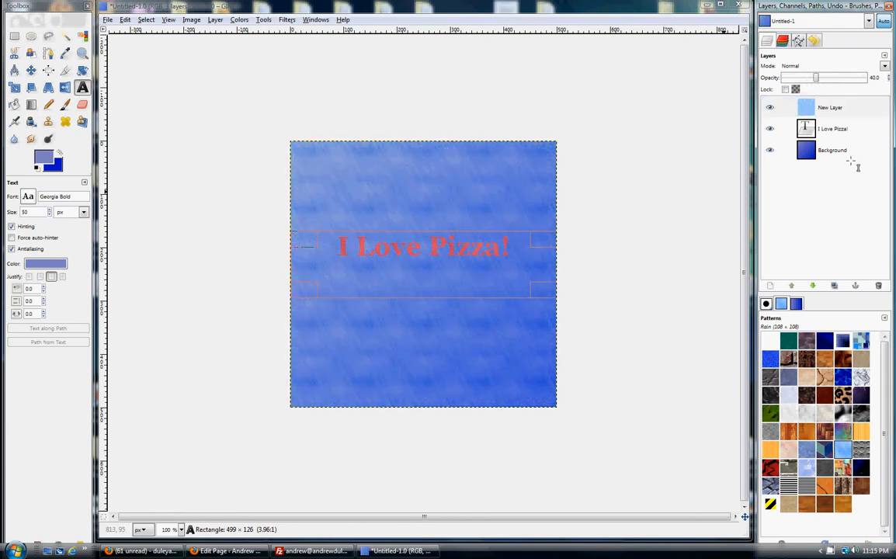
left_click(835, 81)
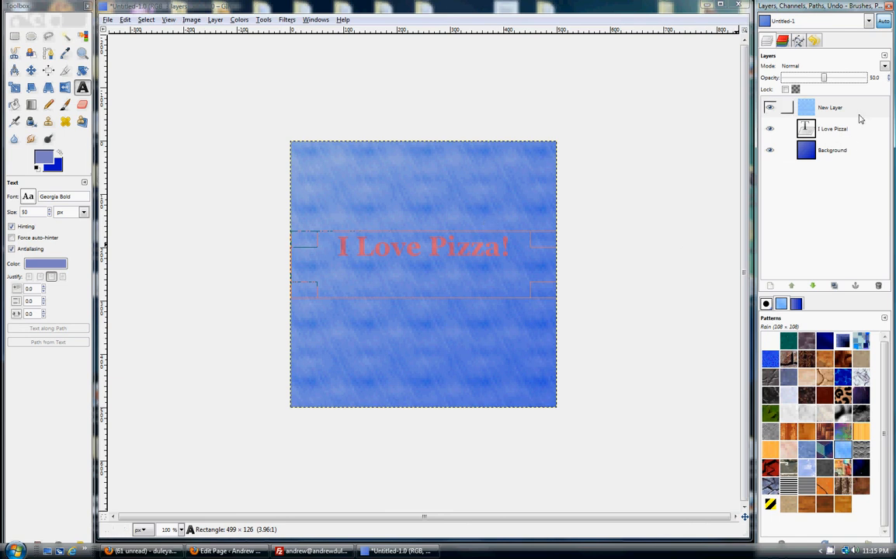
- Delete the rain-patterned "New Layer"
right_click(834, 109)
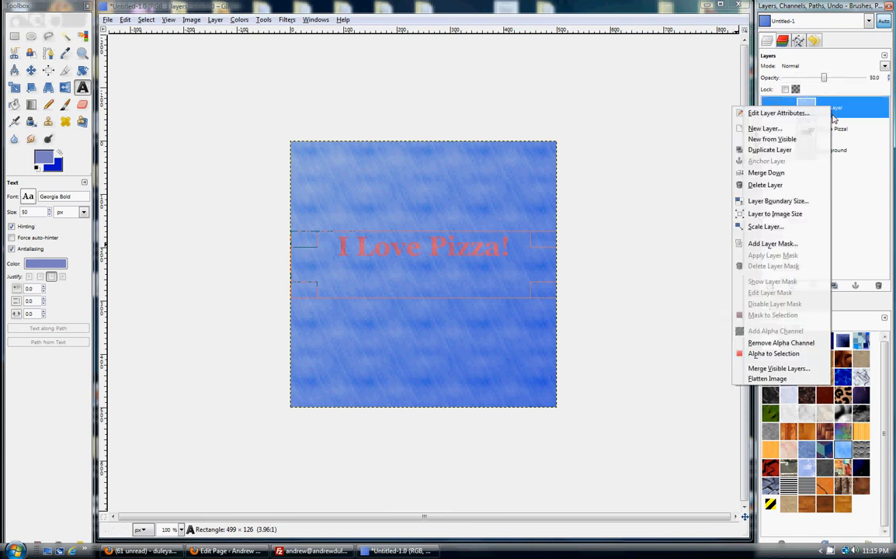
left_click(775, 191)
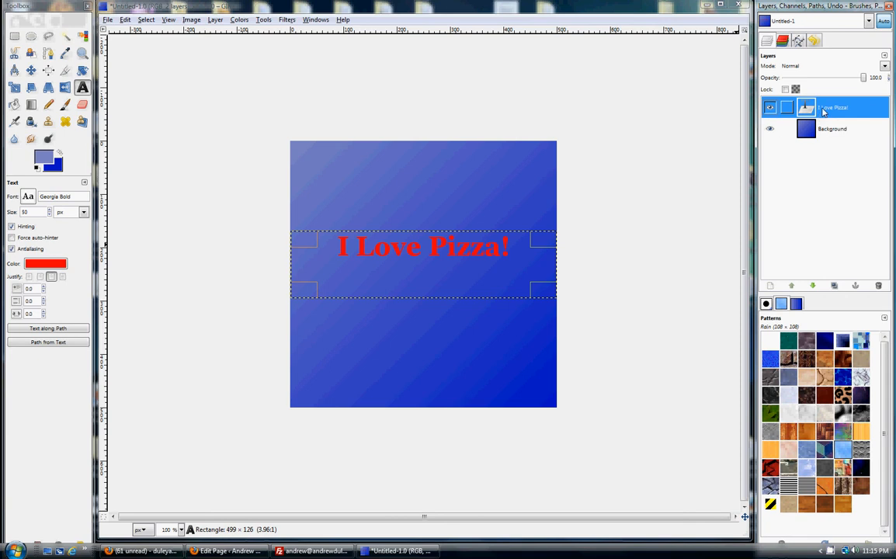
- Merge the "I Love Pizza!" text layer down into the Background layer
right_click(825, 113)
left_click(766, 190)
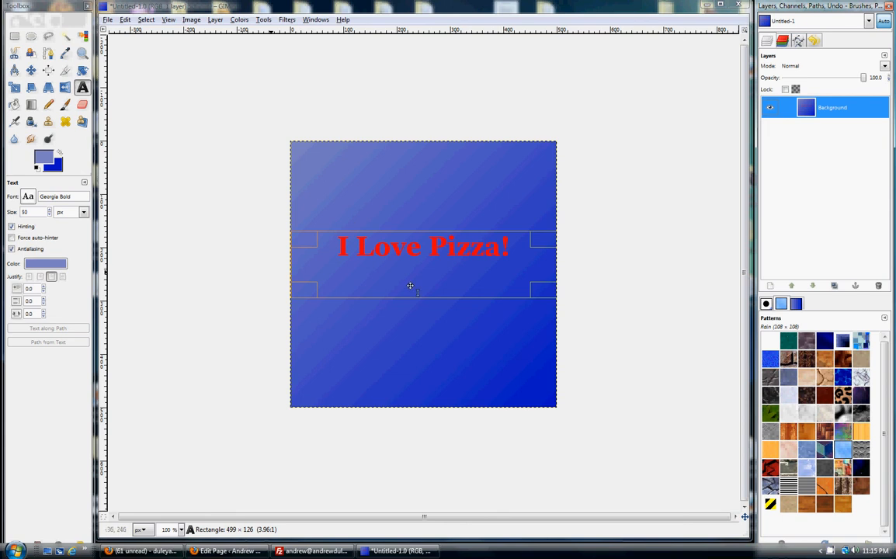
right_click(837, 108)
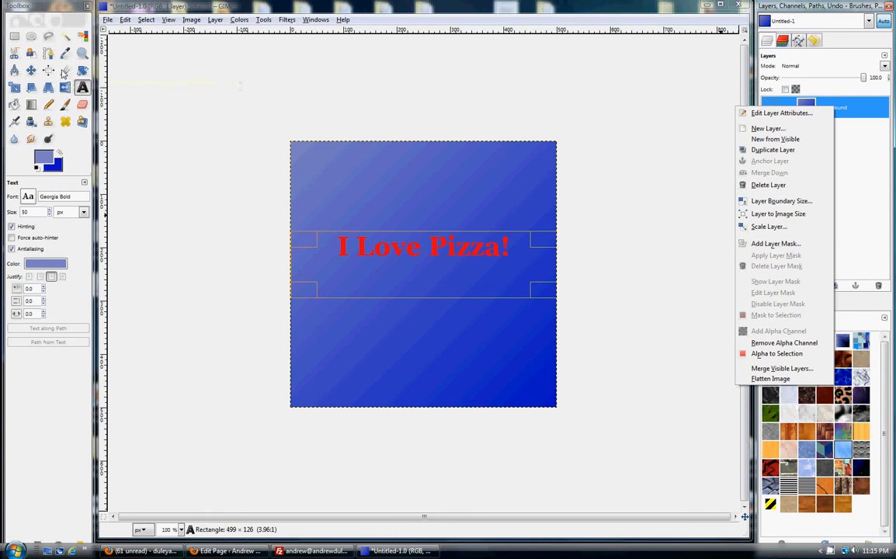
left_click(177, 162)
left_click_drag(283, 211, 574, 303)
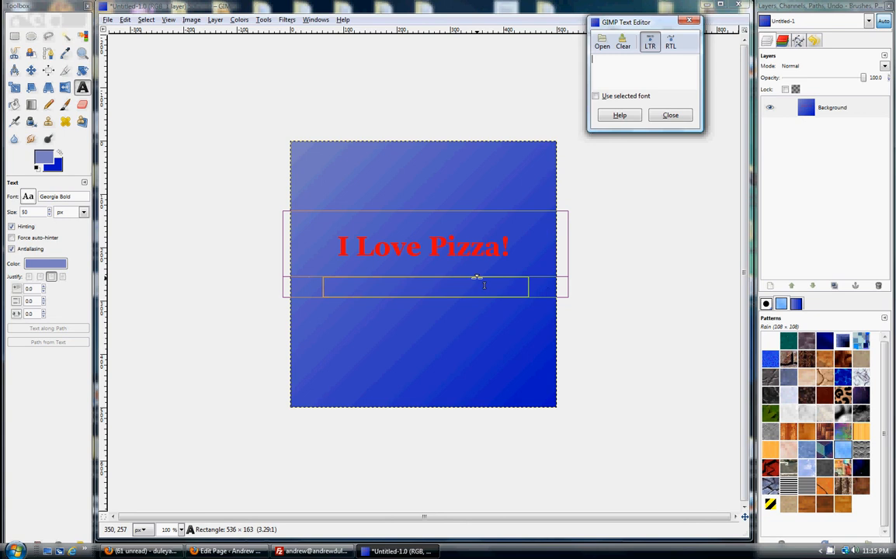
left_click(668, 115)
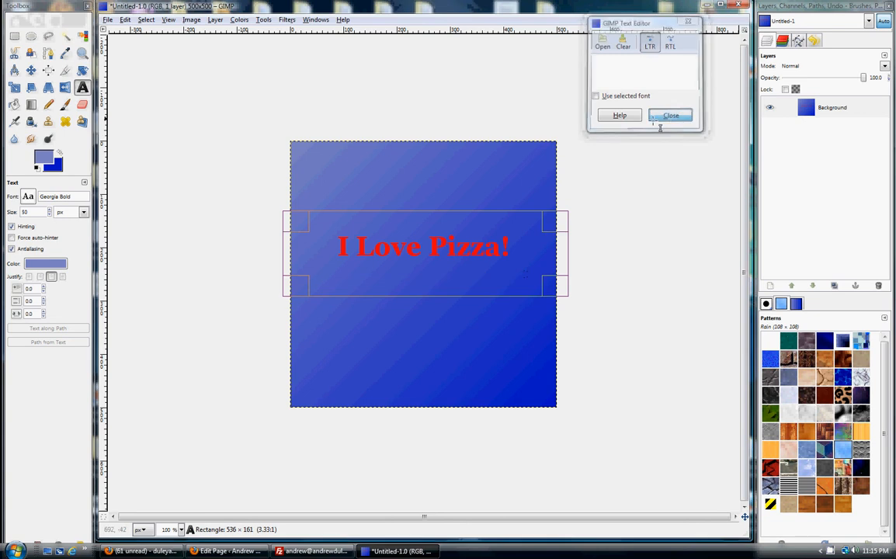
left_click(425, 274)
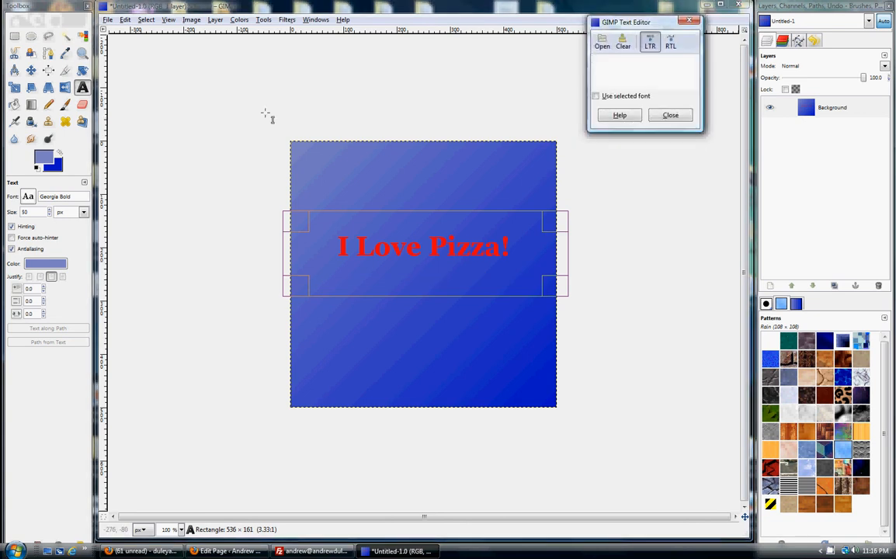
left_click(679, 116)
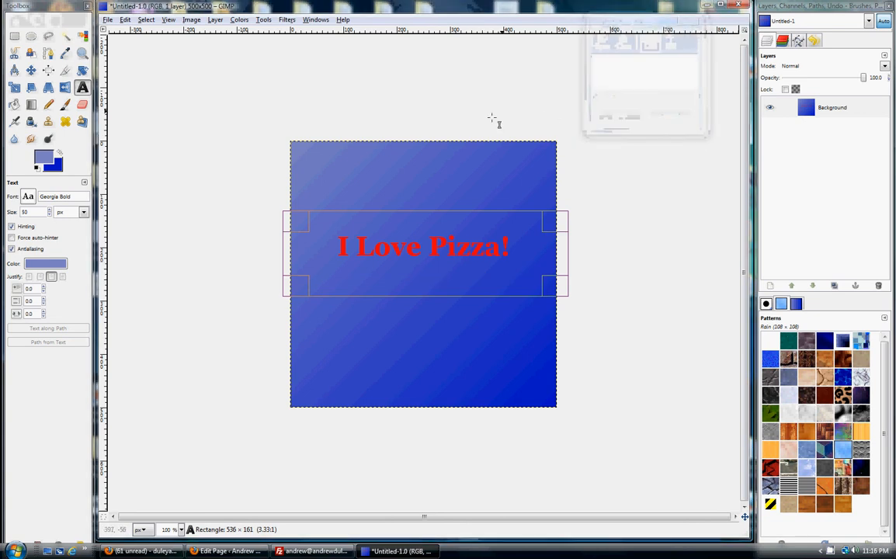
- Crop the image to a full-width band of about 500 × 146 px around the "I Love Pizza!" text
left_click(66, 70)
left_click_drag(284, 213, 562, 294)
key("Return")
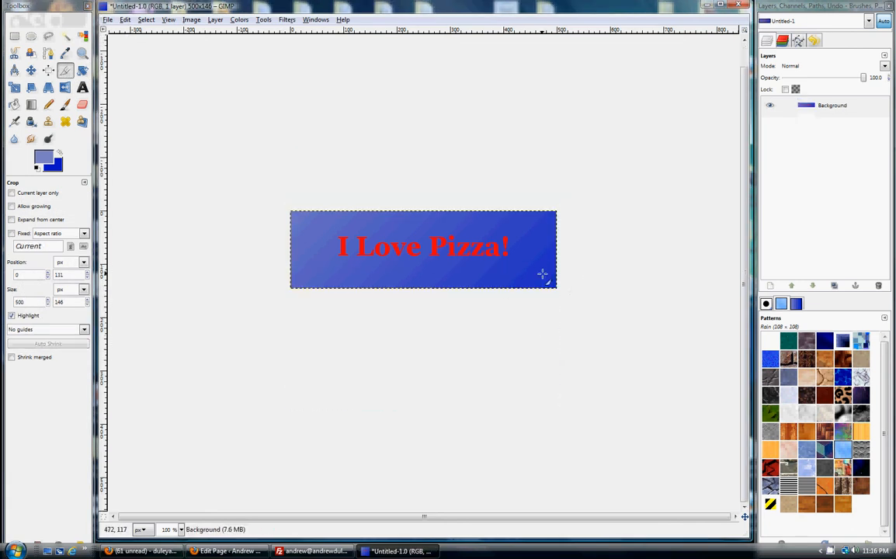